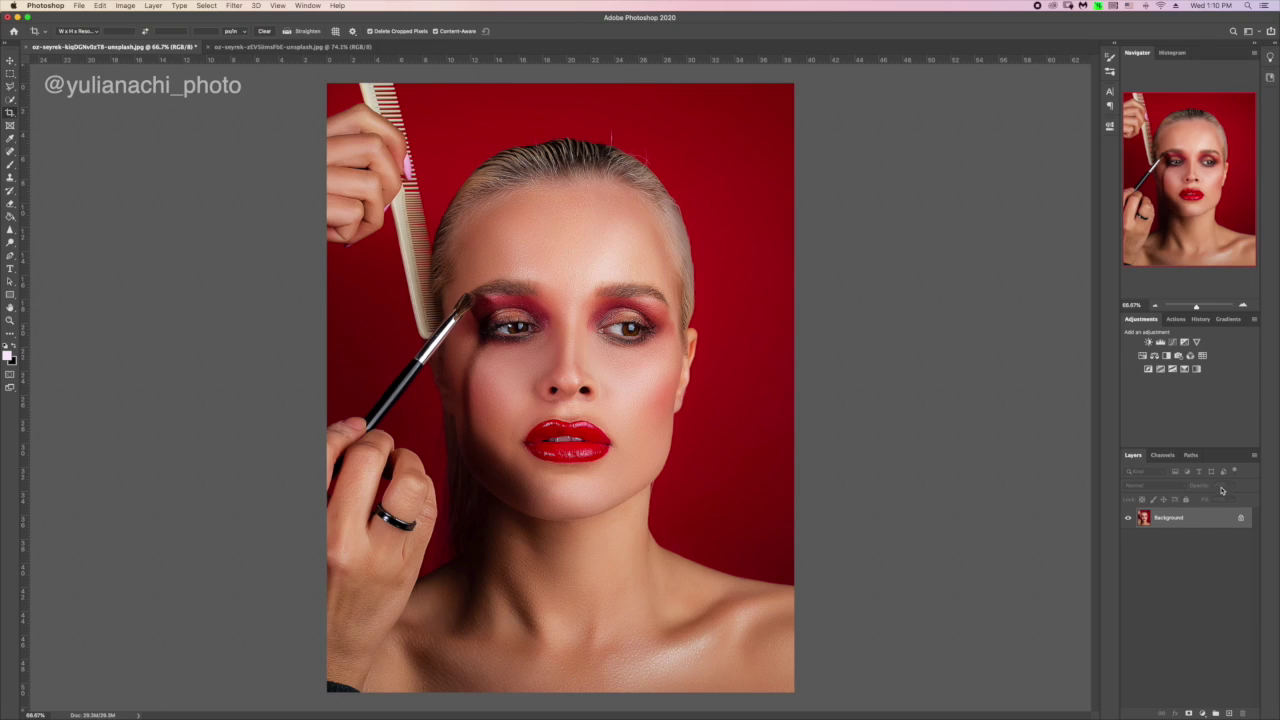
# Step: Duplicate the background layer and lasso the left half of the mouth opening, including the front tooth and surrounding lip
pyautogui.press('super+j')
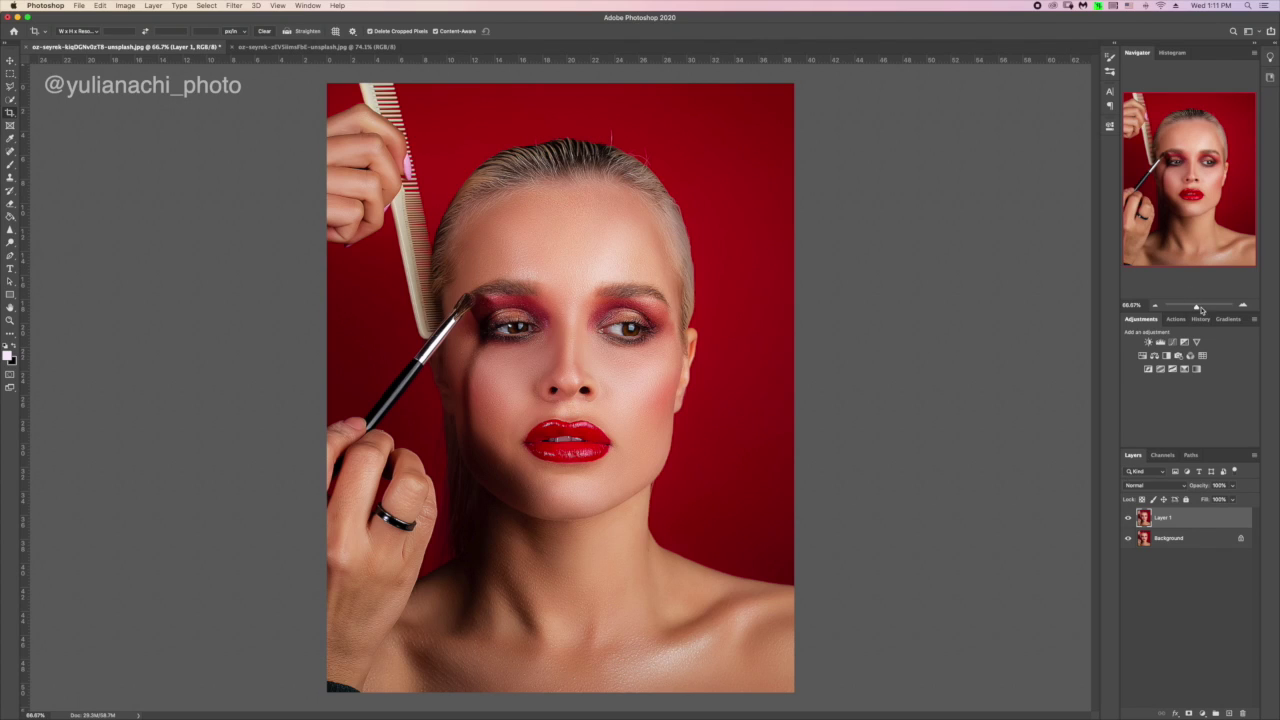
pyautogui.moveTo(1197, 308); pyautogui.dragTo(1205, 306)
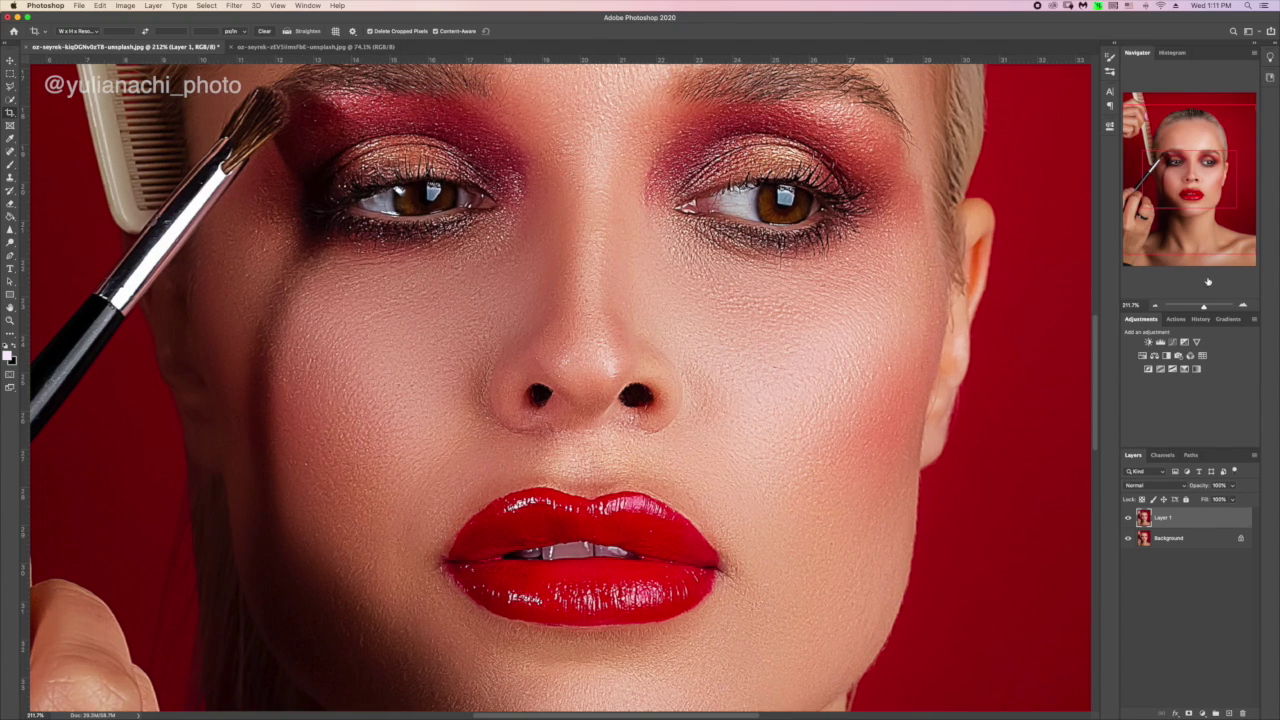
pyautogui.scroll(-5, 1080, 238)
pyautogui.hscroll(2, 1080, 238)
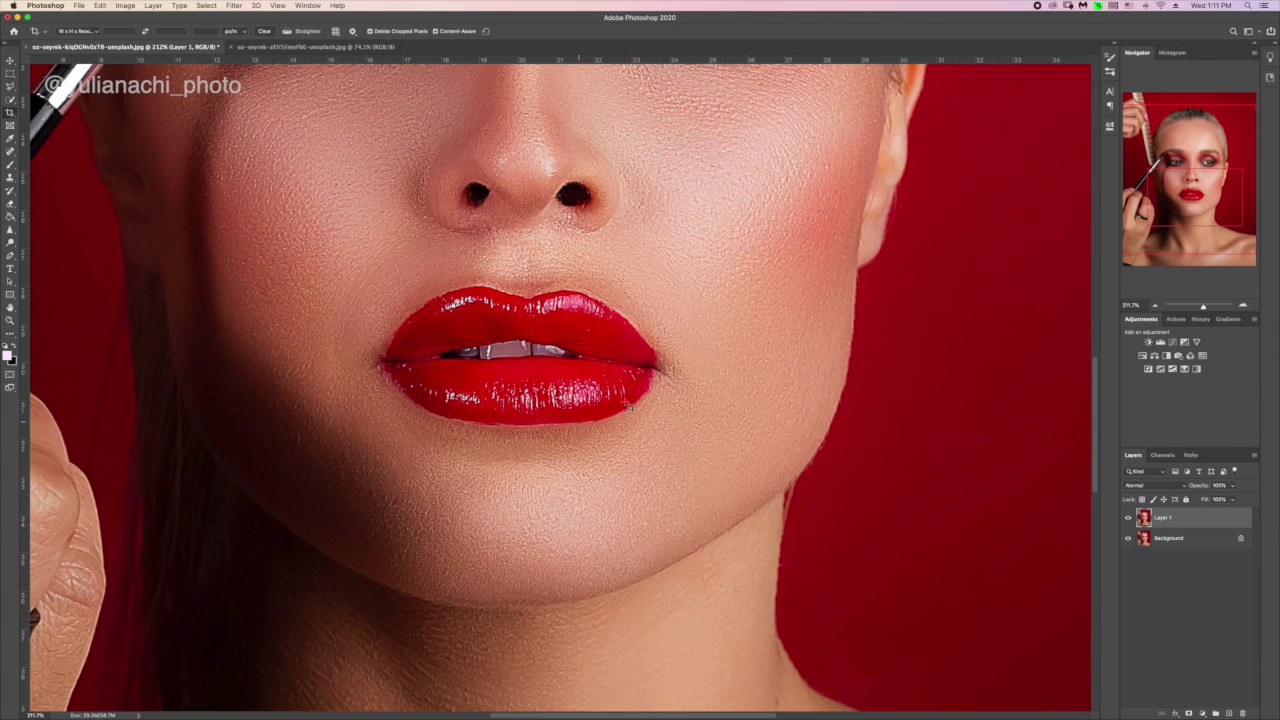
pyautogui.moveTo(1204, 306); pyautogui.dragTo(1202, 305)
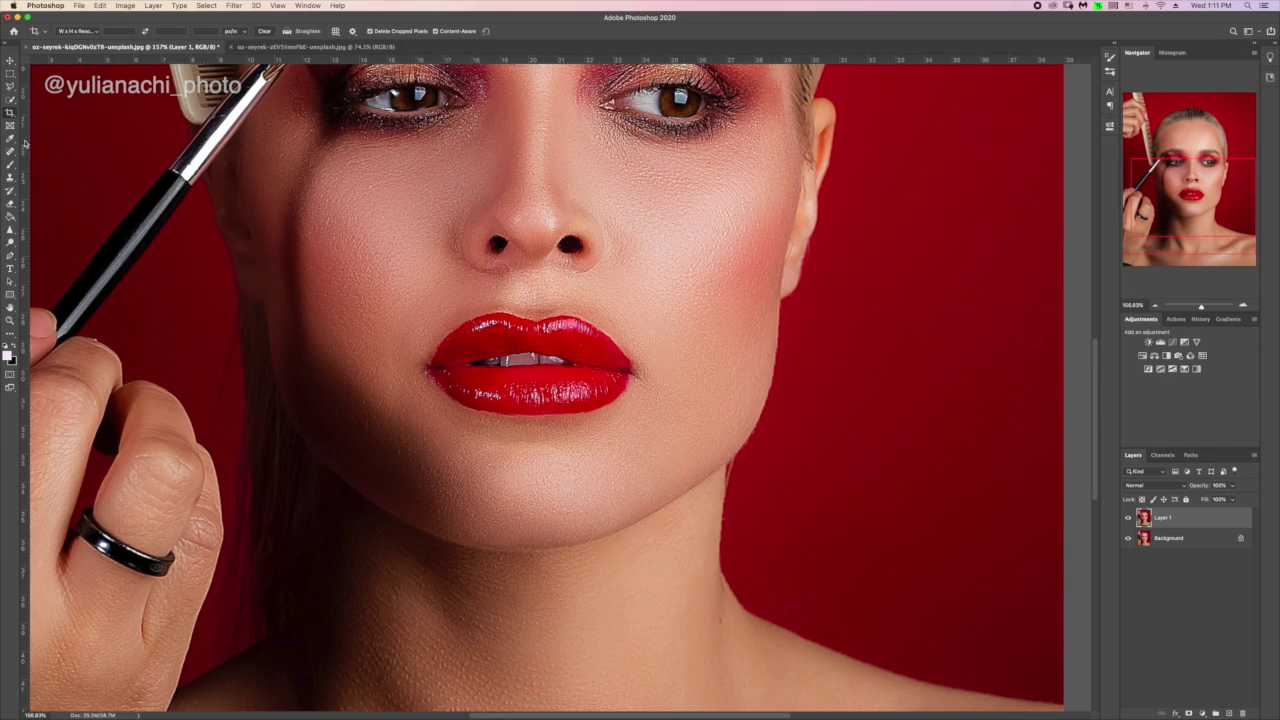
pyautogui.click(10, 87)
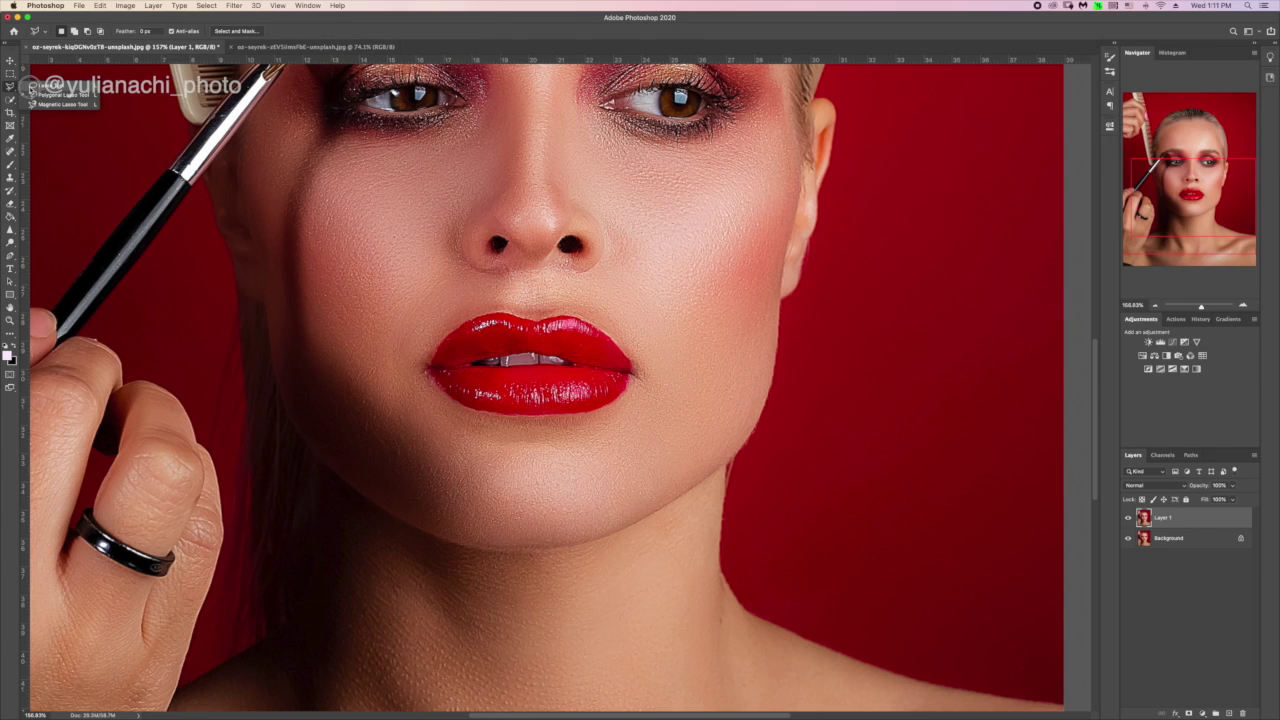
pyautogui.click(40, 85)
pyautogui.moveTo(458, 370)
pyautogui.mouseDown()
pyautogui.moveTo(510, 345)
pyautogui.moveTo(552, 352)
pyautogui.moveTo(536, 373)
pyautogui.moveTo(446, 364)
pyautogui.moveTo(458, 367)
pyautogui.mouseUp()
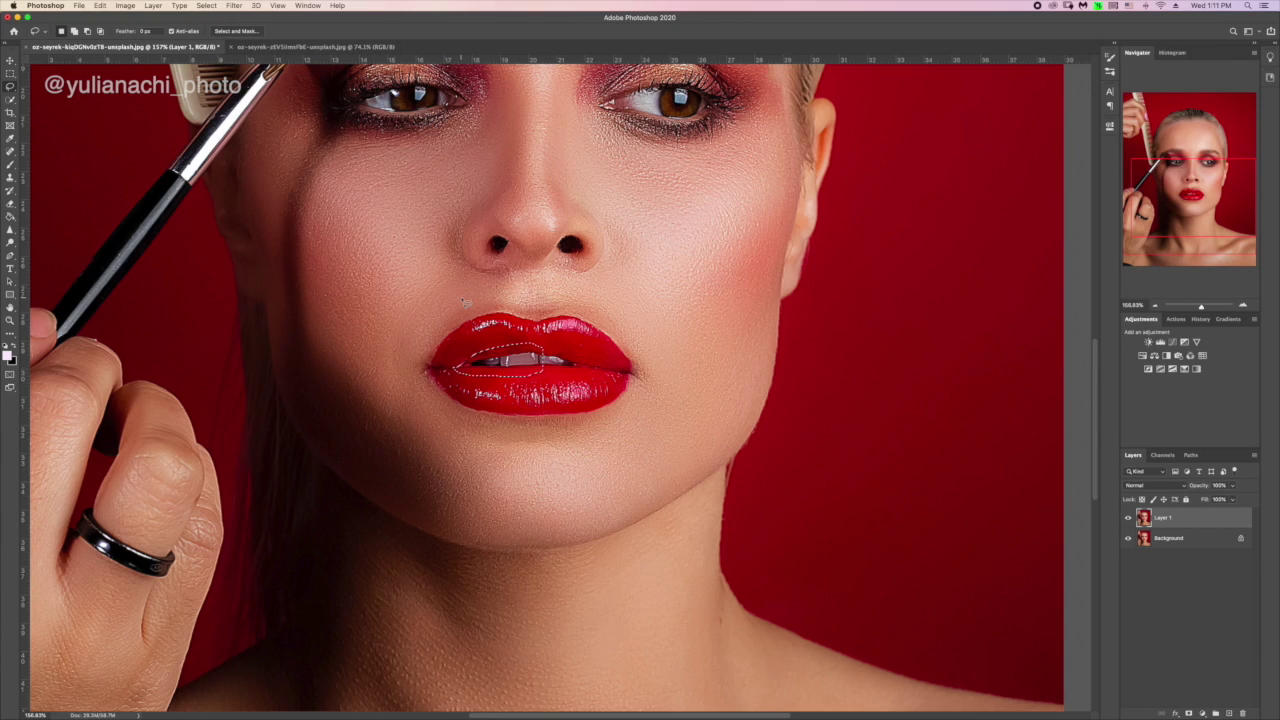
# Step: Copy the selected teeth onto a new layer, flip it horizontally and place it over the right half of the mouth
pyautogui.press('super+c')
pyautogui.press('super+v')
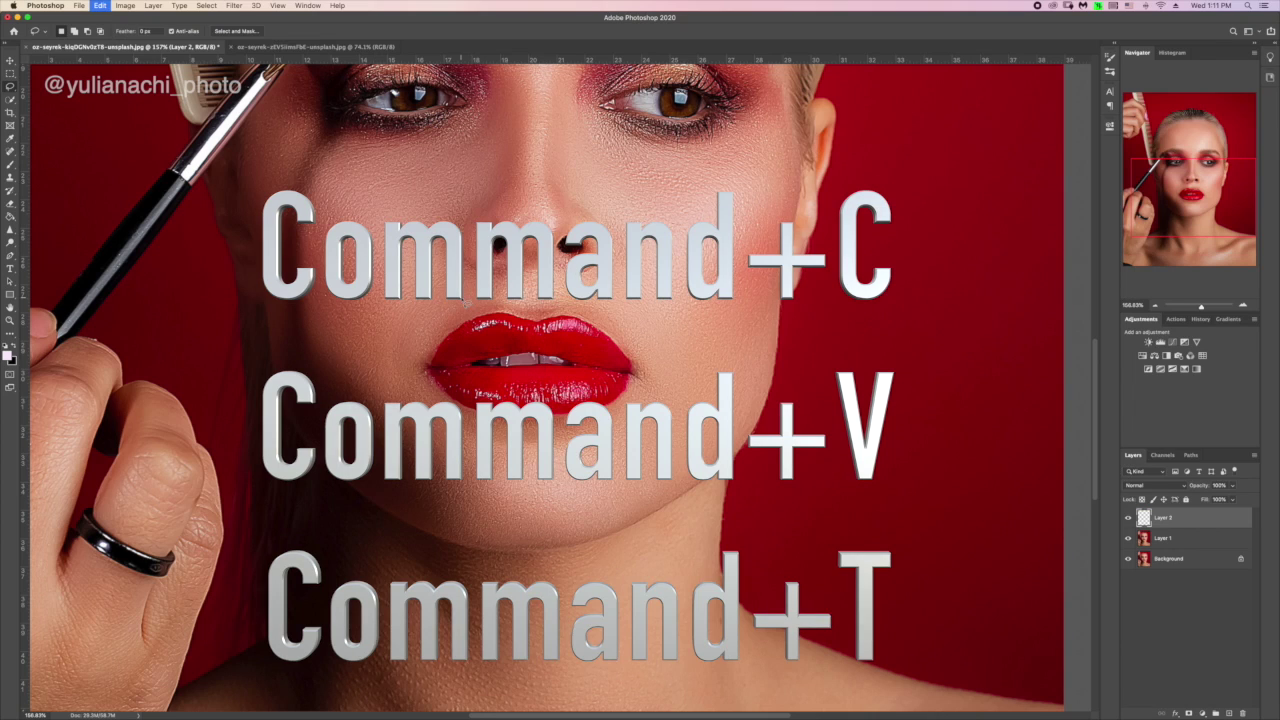
pyautogui.press('super+t')
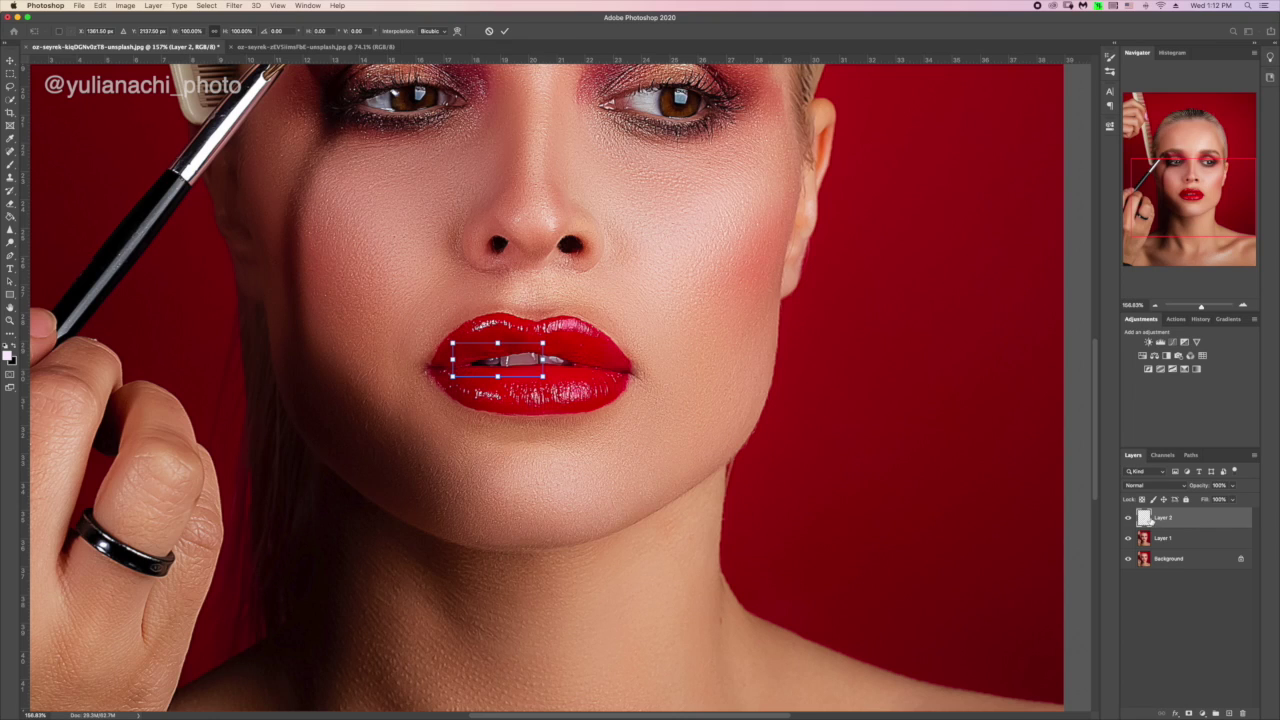
pyautogui.rightClick(514, 357)
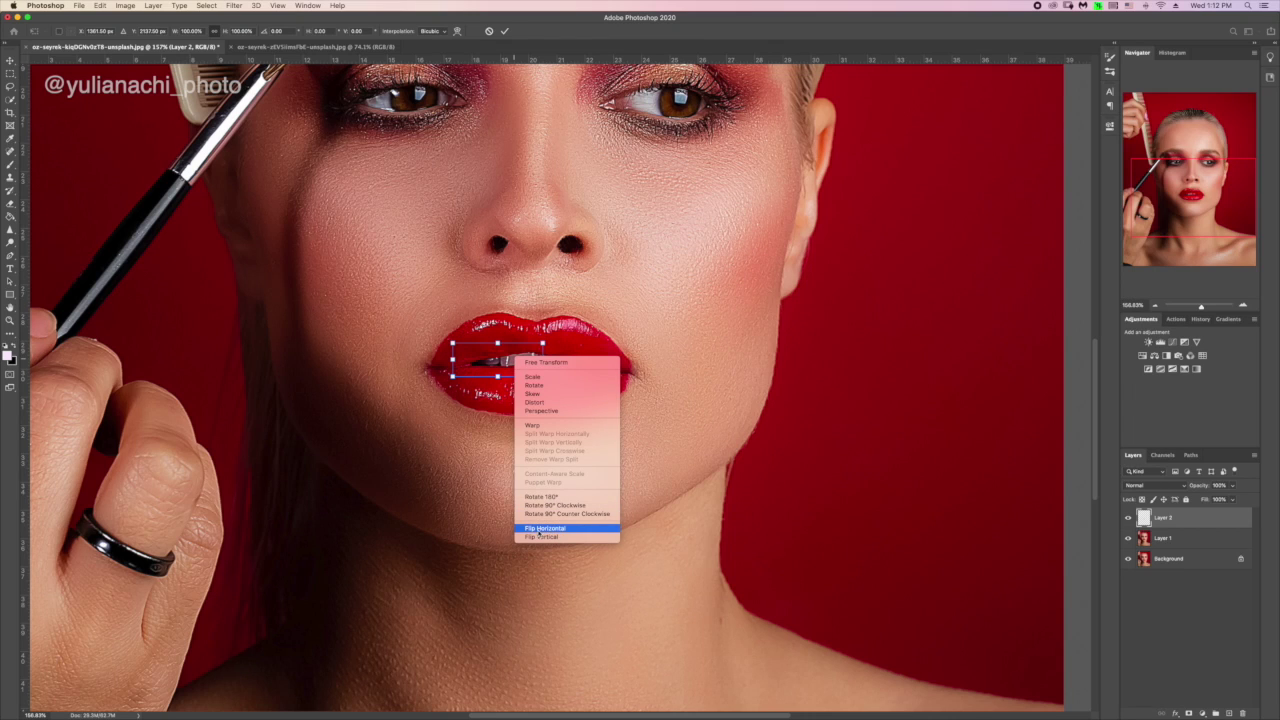
pyautogui.click(541, 528)
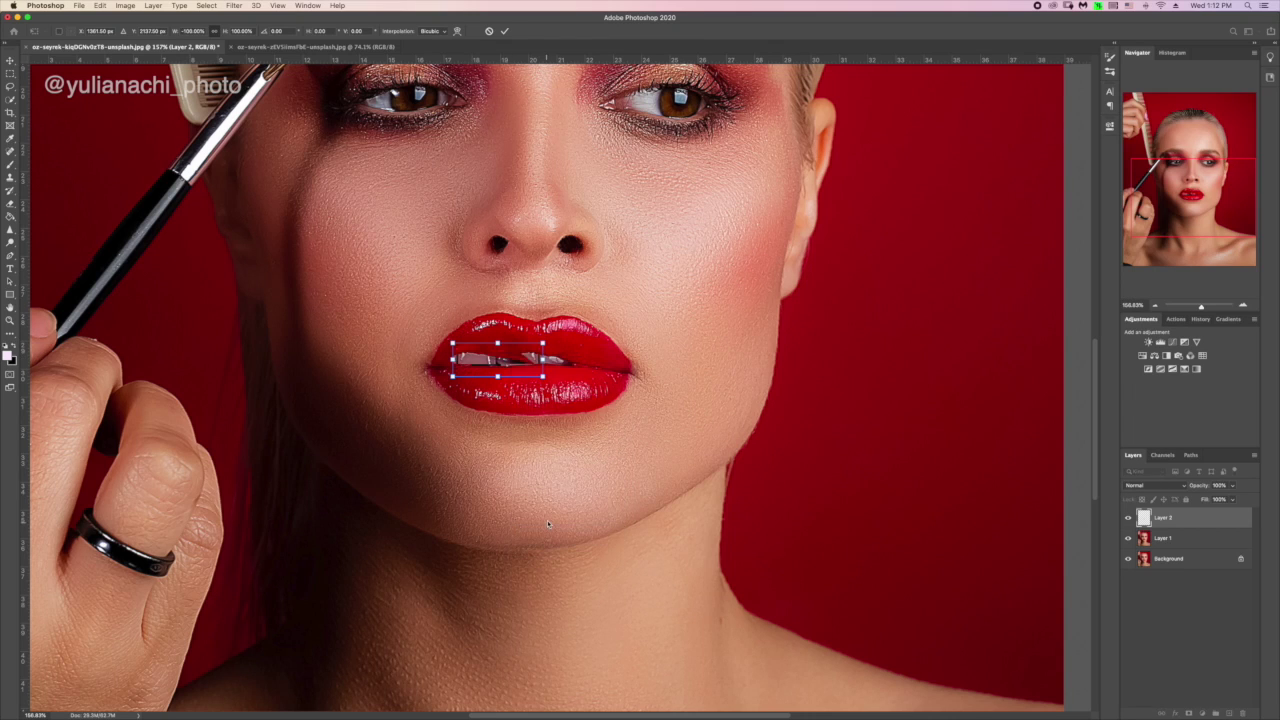
pyautogui.moveTo(498, 370); pyautogui.dragTo(574, 364)
pyautogui.press('Return')
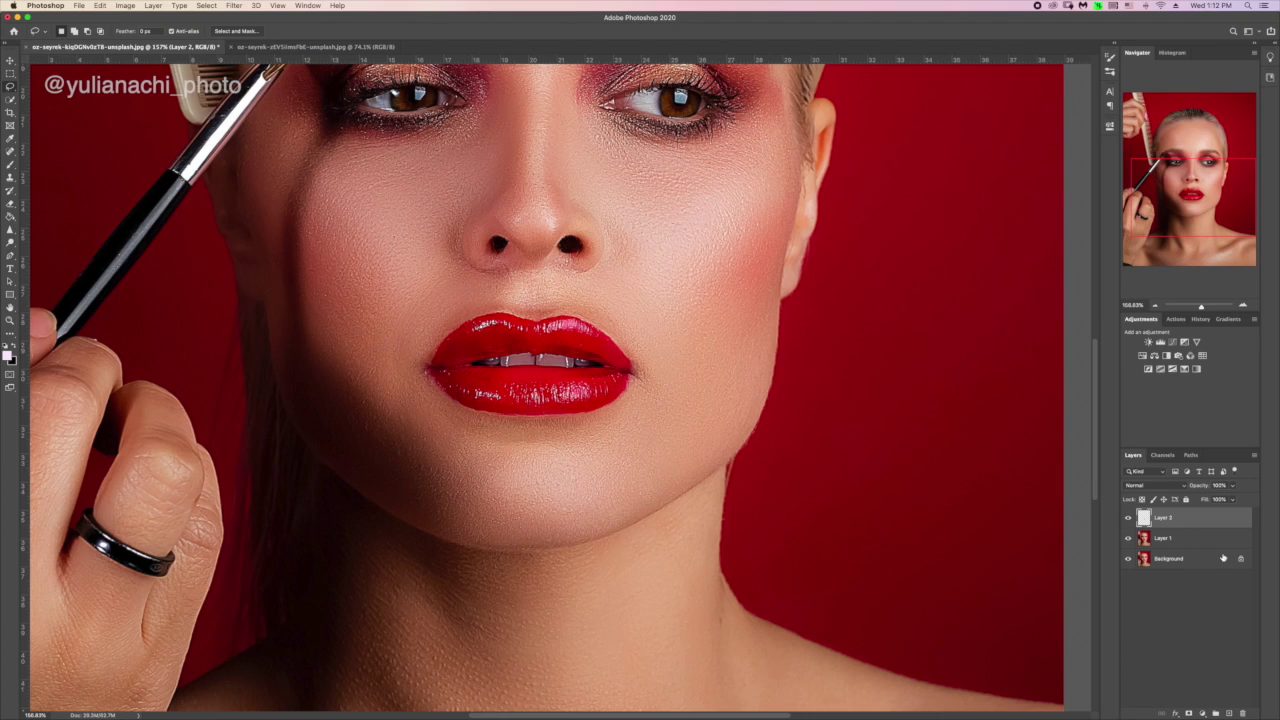
# Step: Add a layer mask to the mirrored teeth layer and compare the portrait with that layer hidden and shown
pyautogui.click(1189, 713)
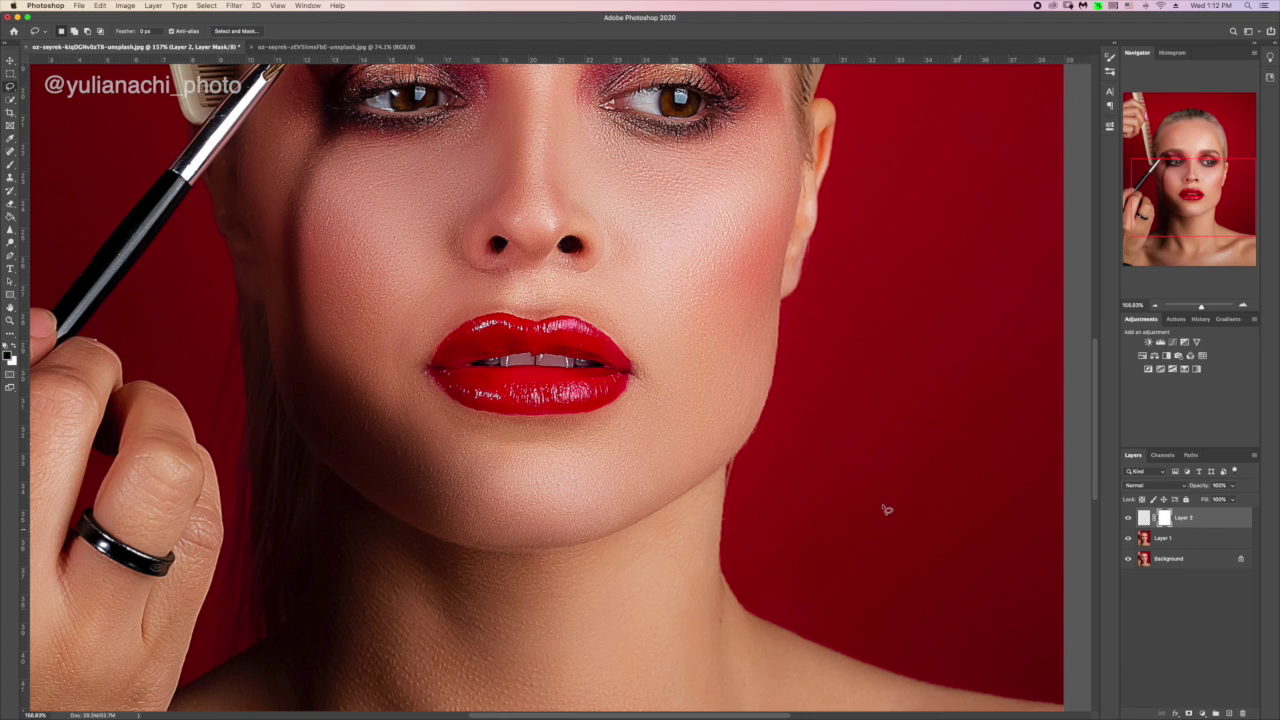
pyautogui.click(10, 166)
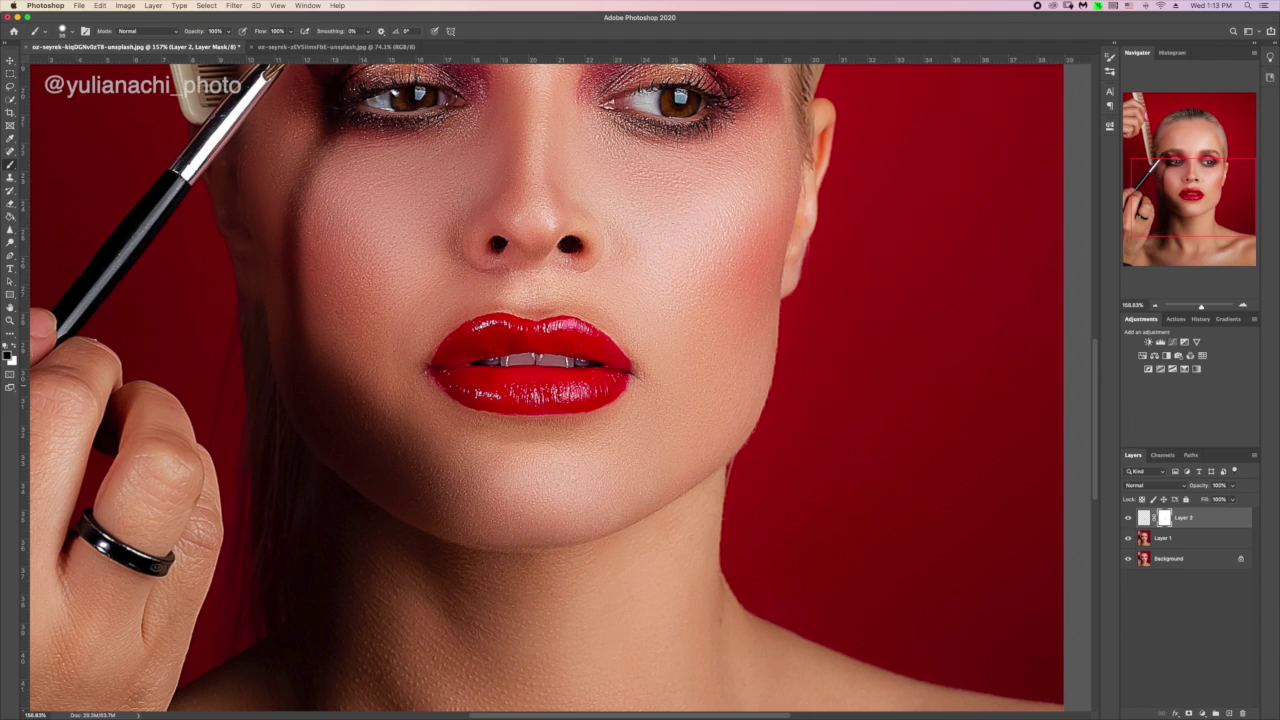
pyautogui.press('super+0')
pyautogui.click(1128, 518)
pyautogui.click(1128, 518)
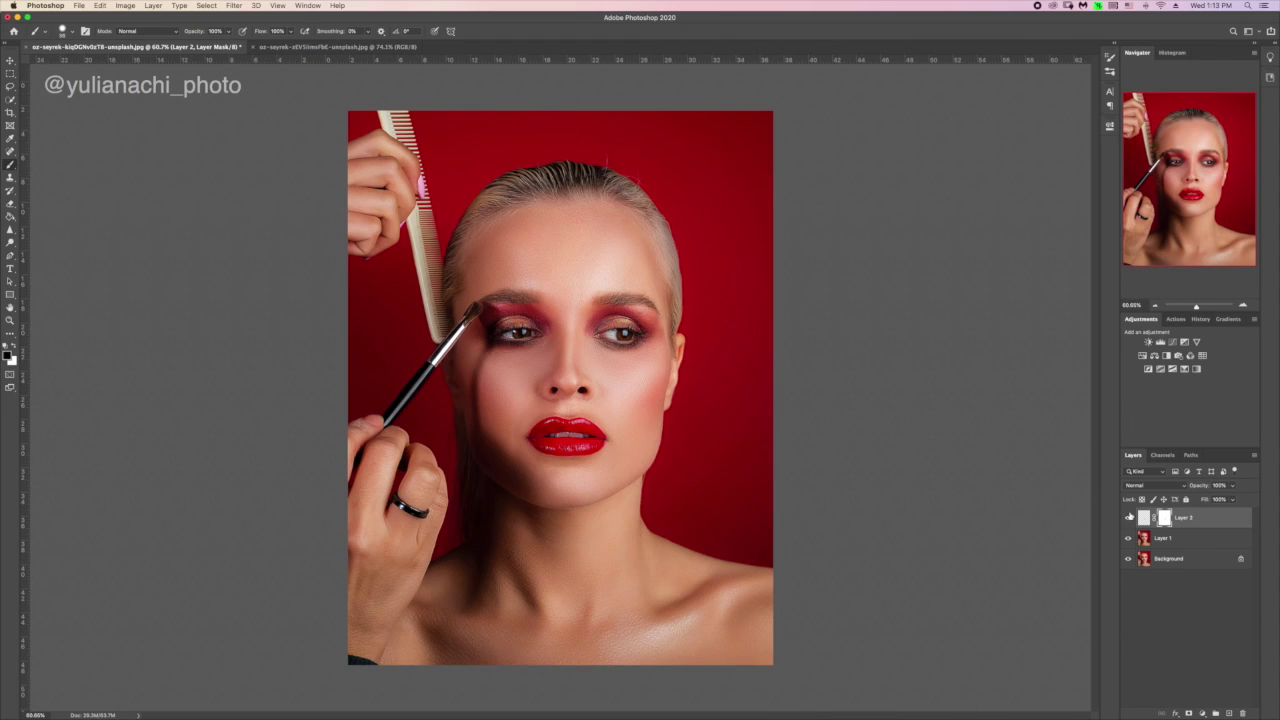
pyautogui.click(1129, 517)
pyautogui.click(1129, 517)
pyautogui.moveTo(1197, 307); pyautogui.dragTo(1201, 306)
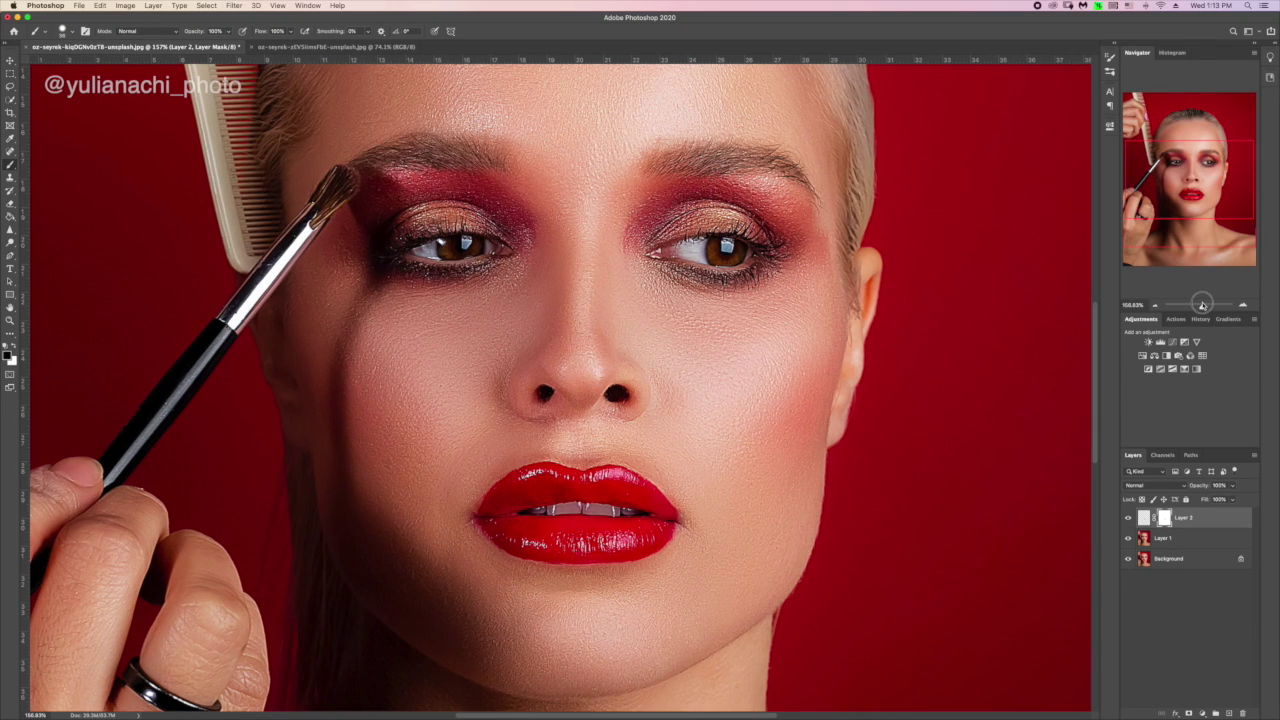
pyautogui.click(1144, 517)
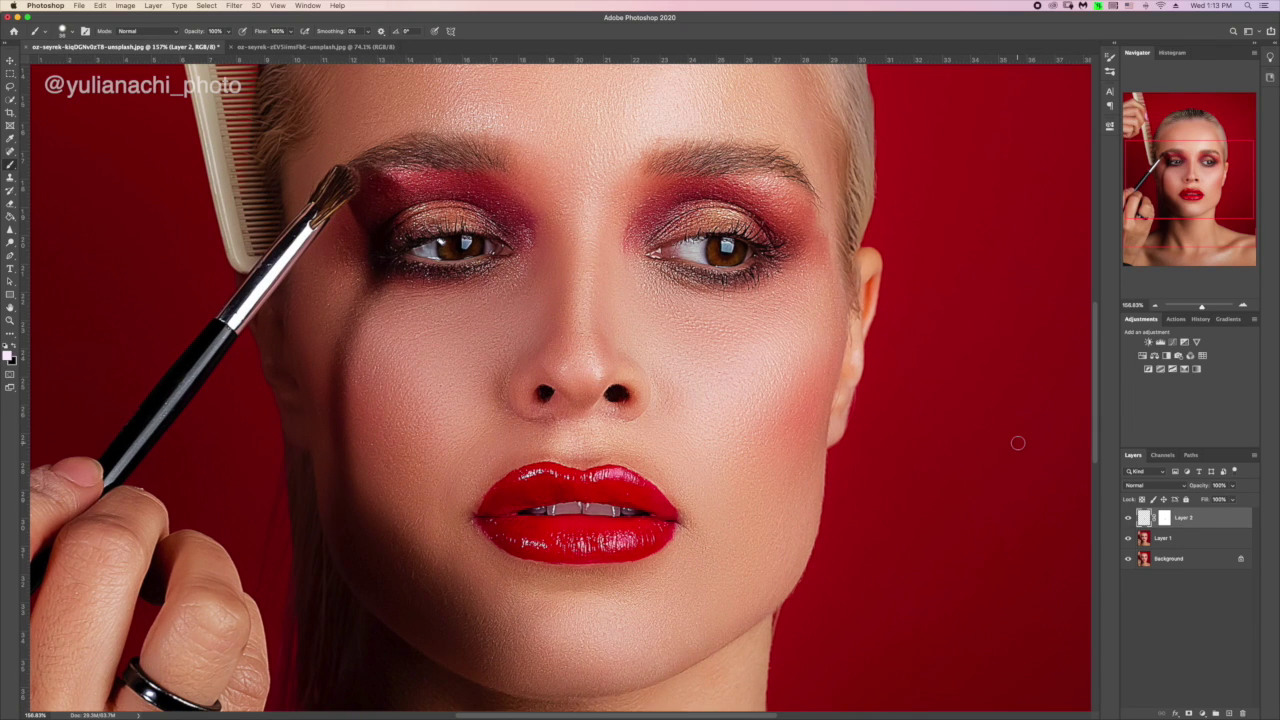
pyautogui.press('super+t')
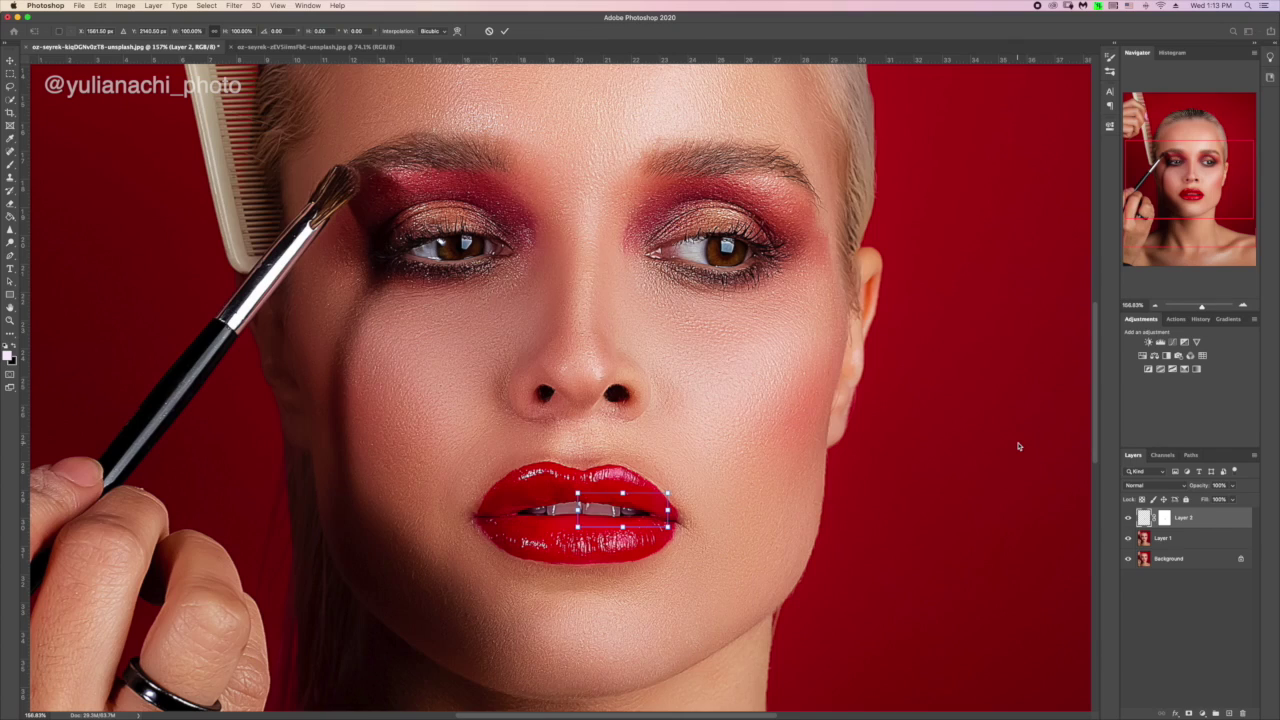
pyautogui.press('Return')
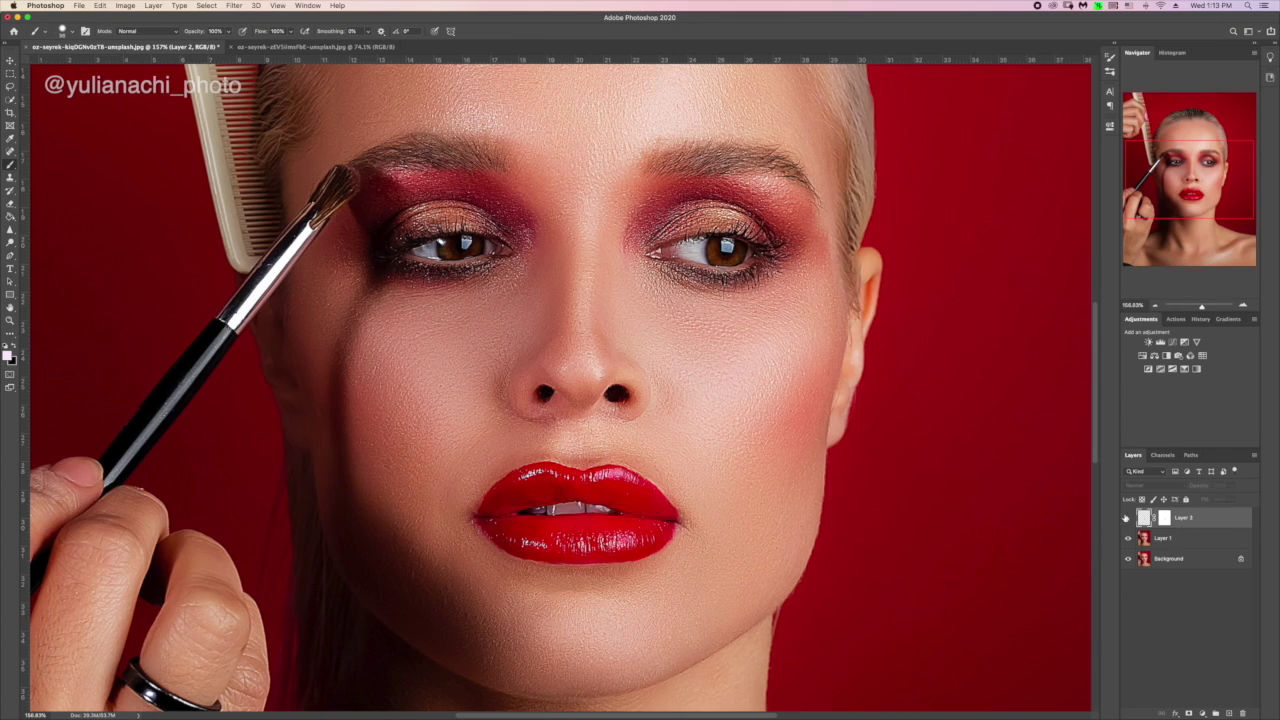
pyautogui.moveTo(1202, 306); pyautogui.dragTo(1205, 306)
pyautogui.click(703, 571)
pyautogui.press('super+z')
# Step: Merge the masked teeth layer with the duplicated portrait layer below it
pyautogui.click(1164, 518)
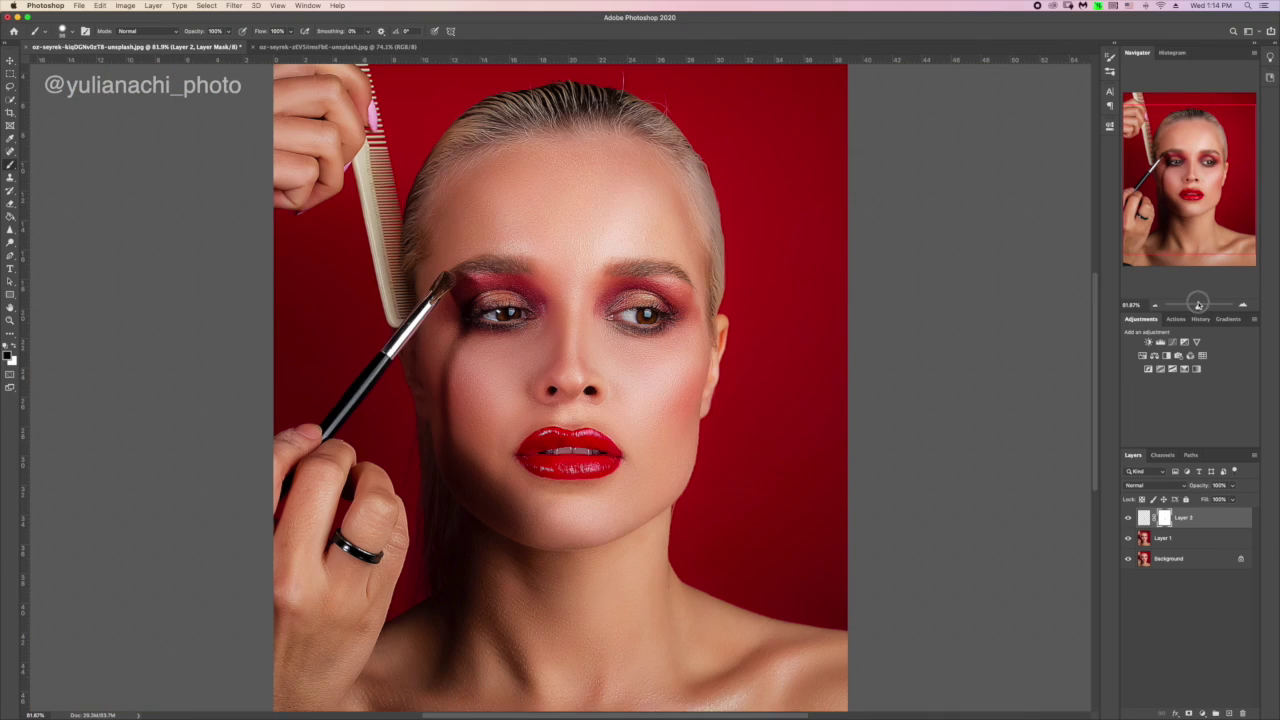
pyautogui.press('super+0')
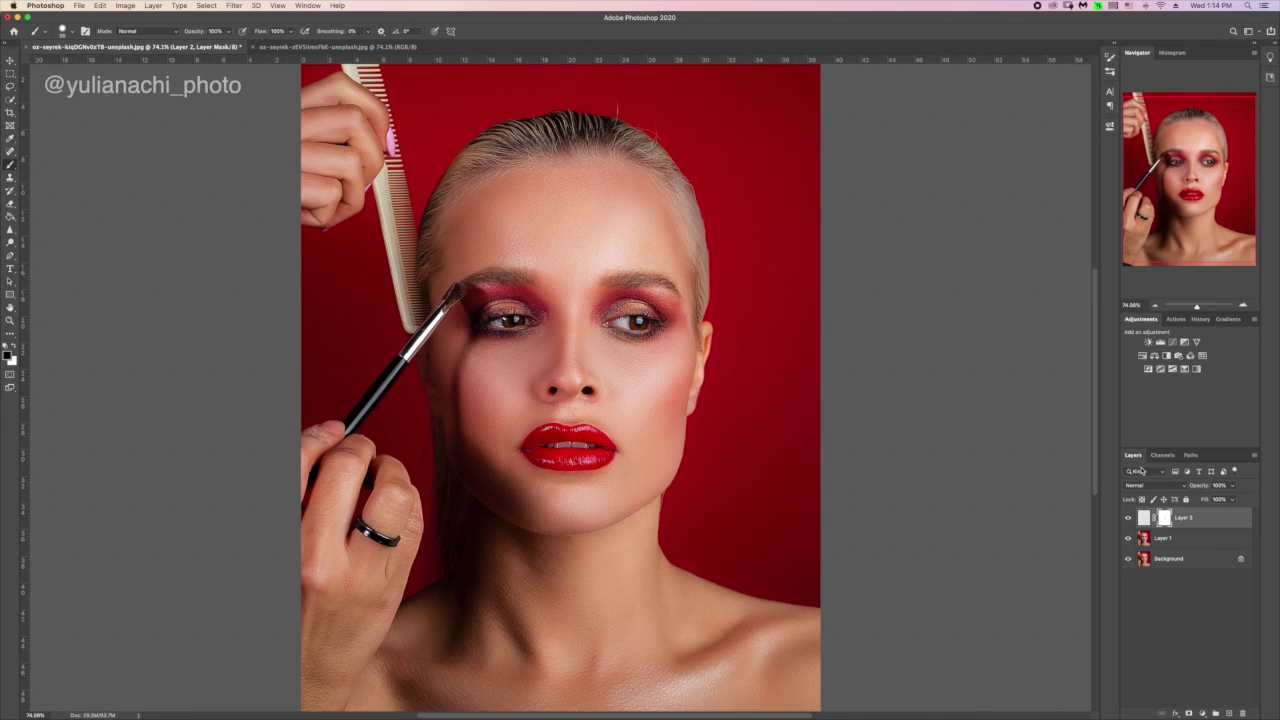
pyautogui.keyDown('shift'); pyautogui.click(1202, 537); pyautogui.keyUp('shift')
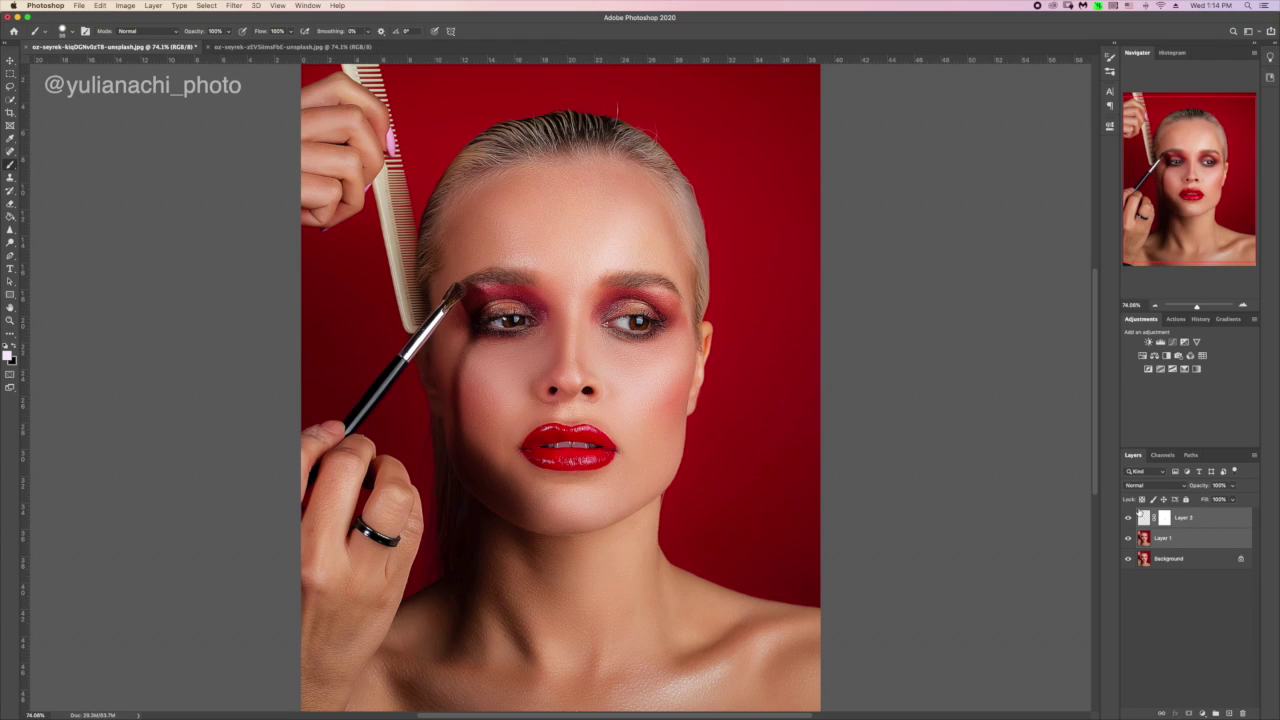
pyautogui.press('super+e')
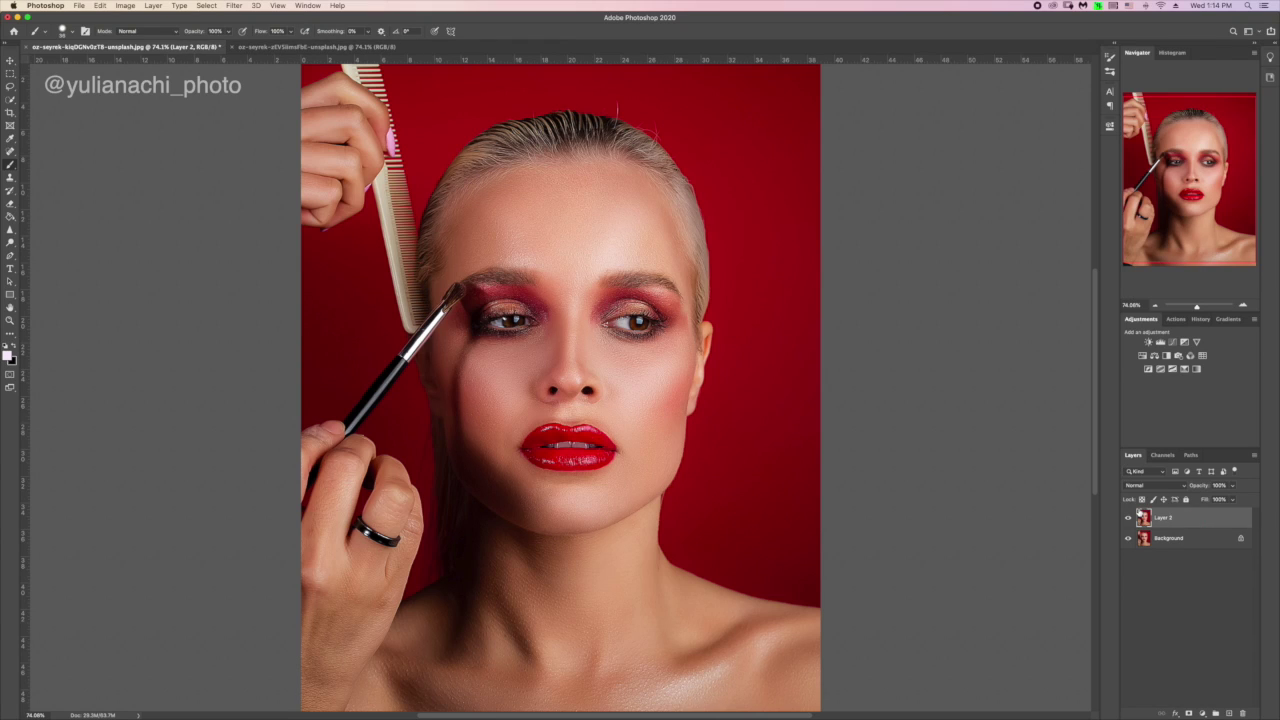
# Step: Create a new empty layer above the merged portrait and set the Clone Stamp flow to 21%
pyautogui.click(1203, 306)
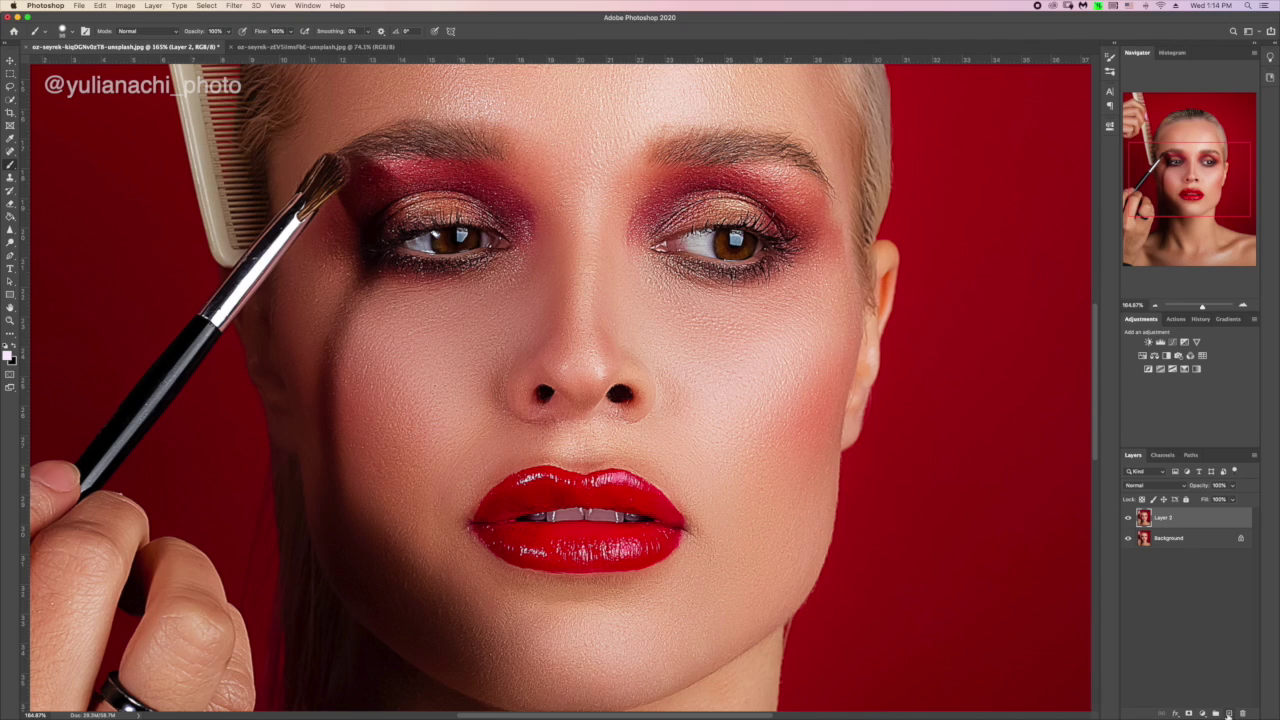
pyautogui.click(1229, 713)
pyautogui.click(10, 179)
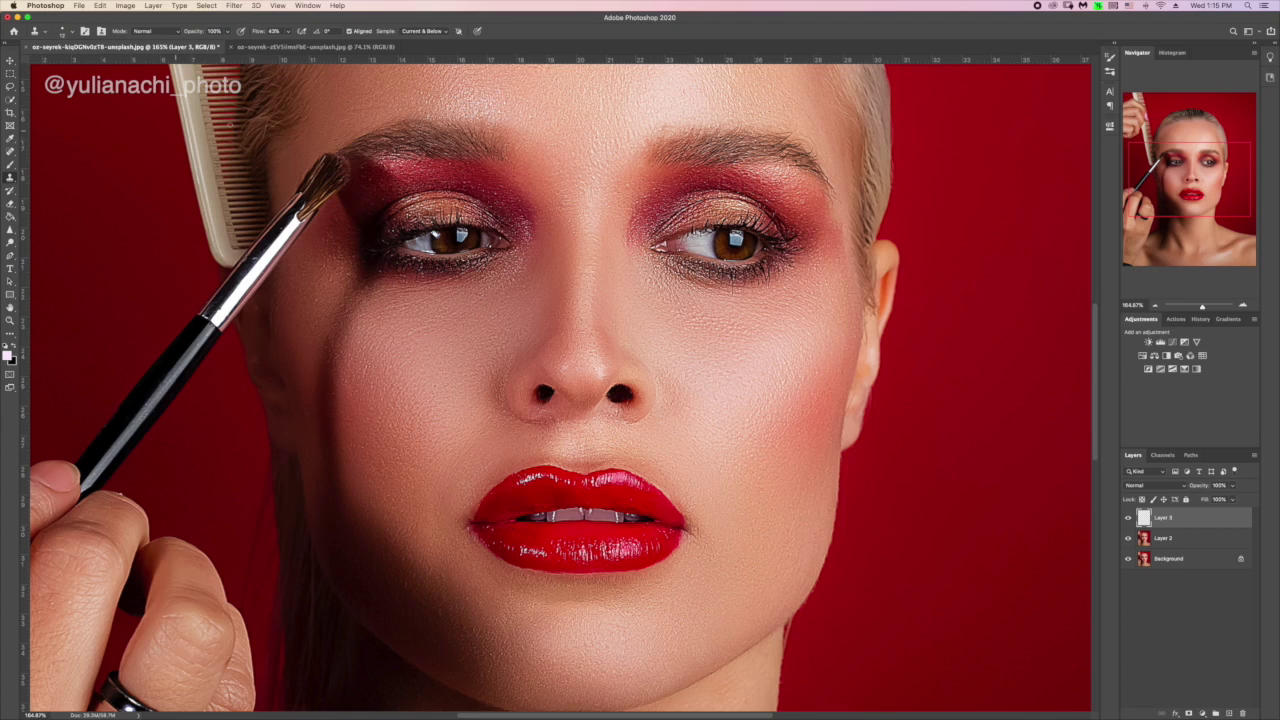
pyautogui.moveTo(257, 34); pyautogui.dragTo(243, 33)
pyautogui.moveTo(245, 33); pyautogui.dragTo(243, 31)
# Step: Even out the left mouth corner and the upper lip's outline with the Clone Stamp, sampling nearby areas
pyautogui.moveTo(1202, 310); pyautogui.dragTo(1206, 308)
pyautogui.moveTo(1185, 190); pyautogui.dragTo(1186, 207)
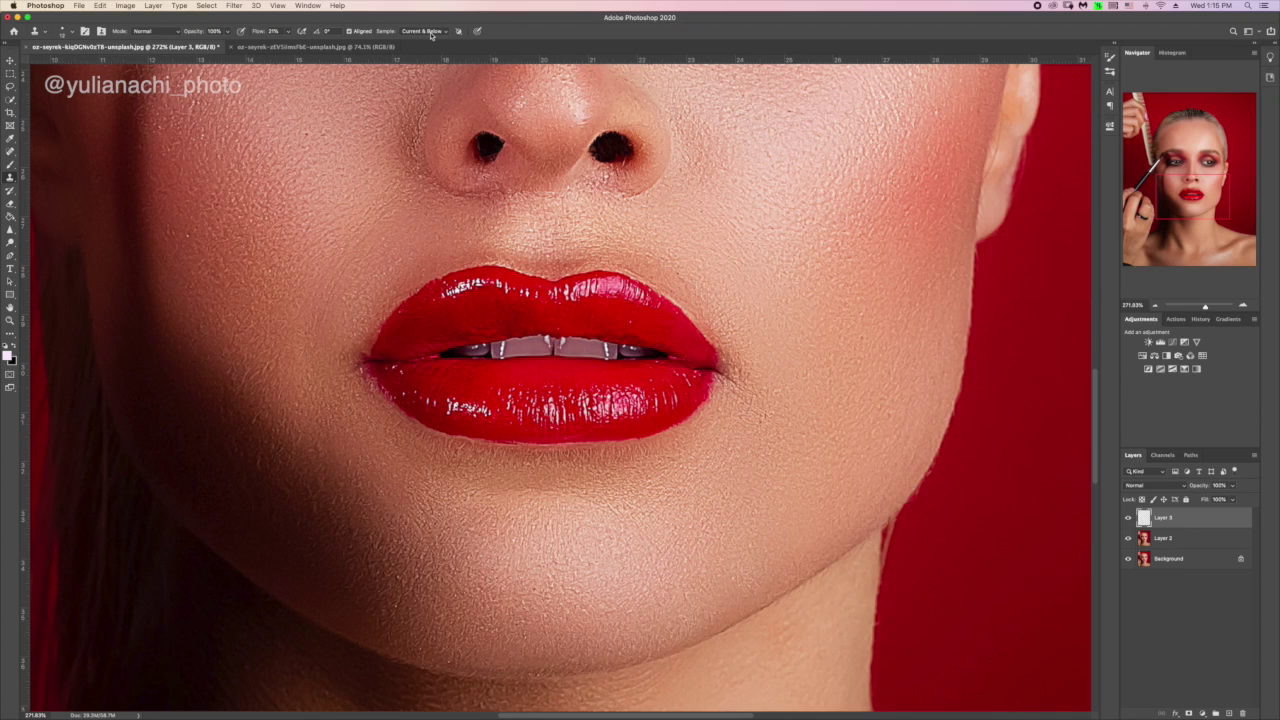
pyautogui.keyDown('alt'); pyautogui.click(379, 353); pyautogui.keyUp('alt')
pyautogui.moveTo(367, 362)
pyautogui.mouseDown()
pyautogui.moveTo(385, 330)
pyautogui.moveTo(371, 355)
pyautogui.moveTo(389, 318)
pyautogui.moveTo(369, 356)
pyautogui.moveTo(405, 319)
pyautogui.moveTo(376, 357)
pyautogui.mouseUp()
pyautogui.moveTo(401, 311); pyautogui.dragTo(455, 277)
pyautogui.moveTo(571, 282)
pyautogui.mouseDown()
pyautogui.moveTo(605, 280)
pyautogui.moveTo(583, 273)
pyautogui.moveTo(567, 276)
pyautogui.moveTo(641, 284)
pyautogui.moveTo(612, 271)
pyautogui.mouseUp()
pyautogui.keyDown('alt'); pyautogui.click(620, 275); pyautogui.keyUp('alt')
pyautogui.keyDown('alt'); pyautogui.click(593, 273); pyautogui.keyUp('alt')
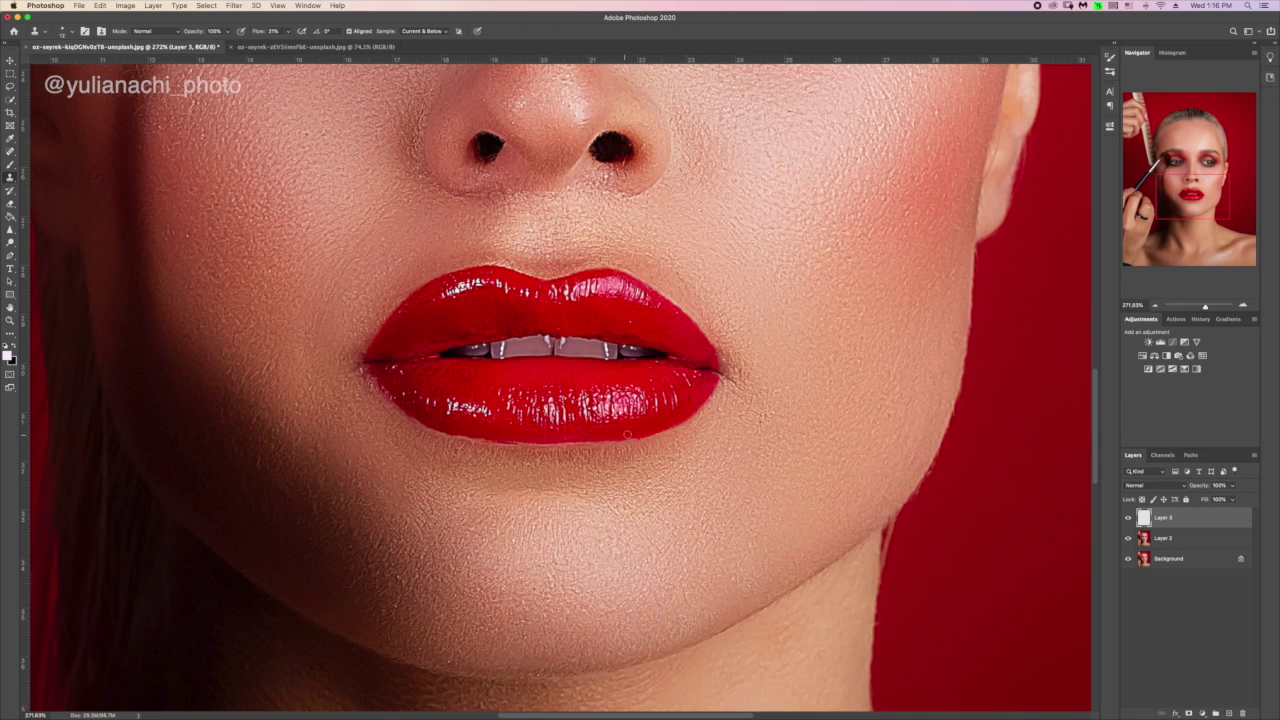
# Step: Smooth the lower lip's bottom outline with the Clone Stamp, sampling from the lip's edge
pyautogui.keyDown('alt'); pyautogui.click(441, 425); pyautogui.keyUp('alt')
pyautogui.moveTo(441, 428)
pyautogui.mouseDown()
pyautogui.moveTo(547, 441)
pyautogui.moveTo(527, 440)
pyautogui.mouseUp()
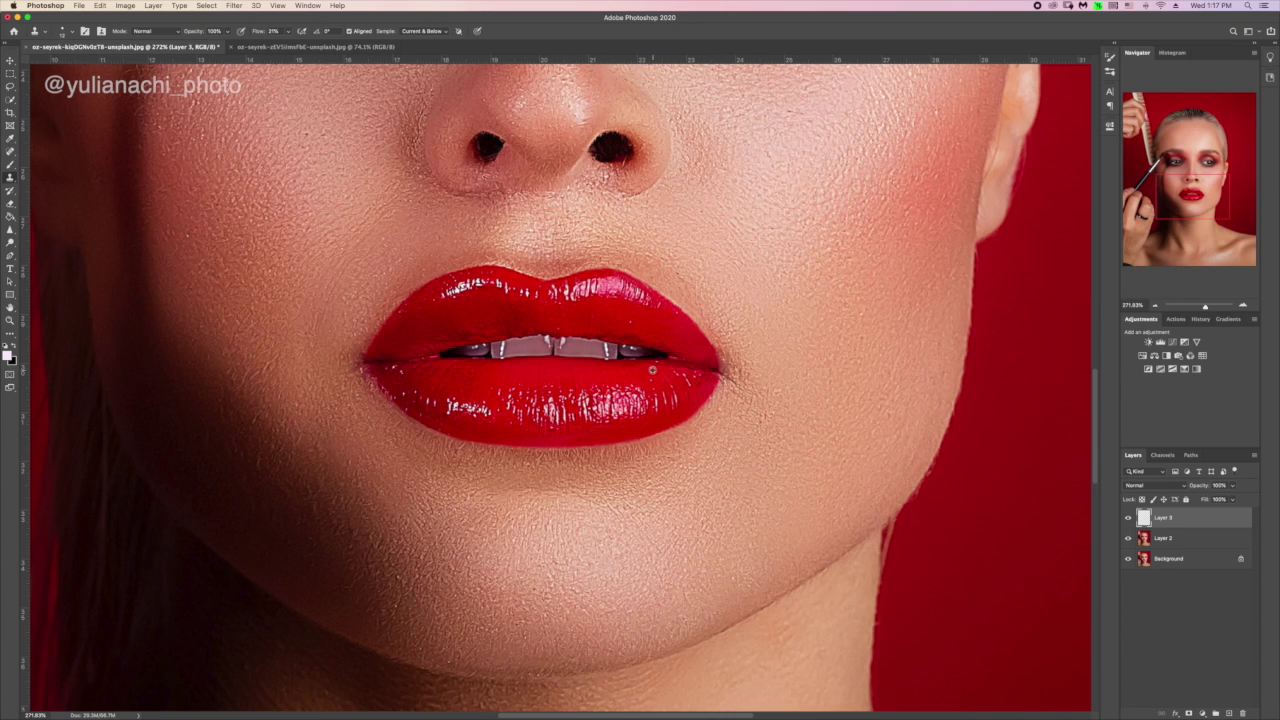
pyautogui.press('super+0')
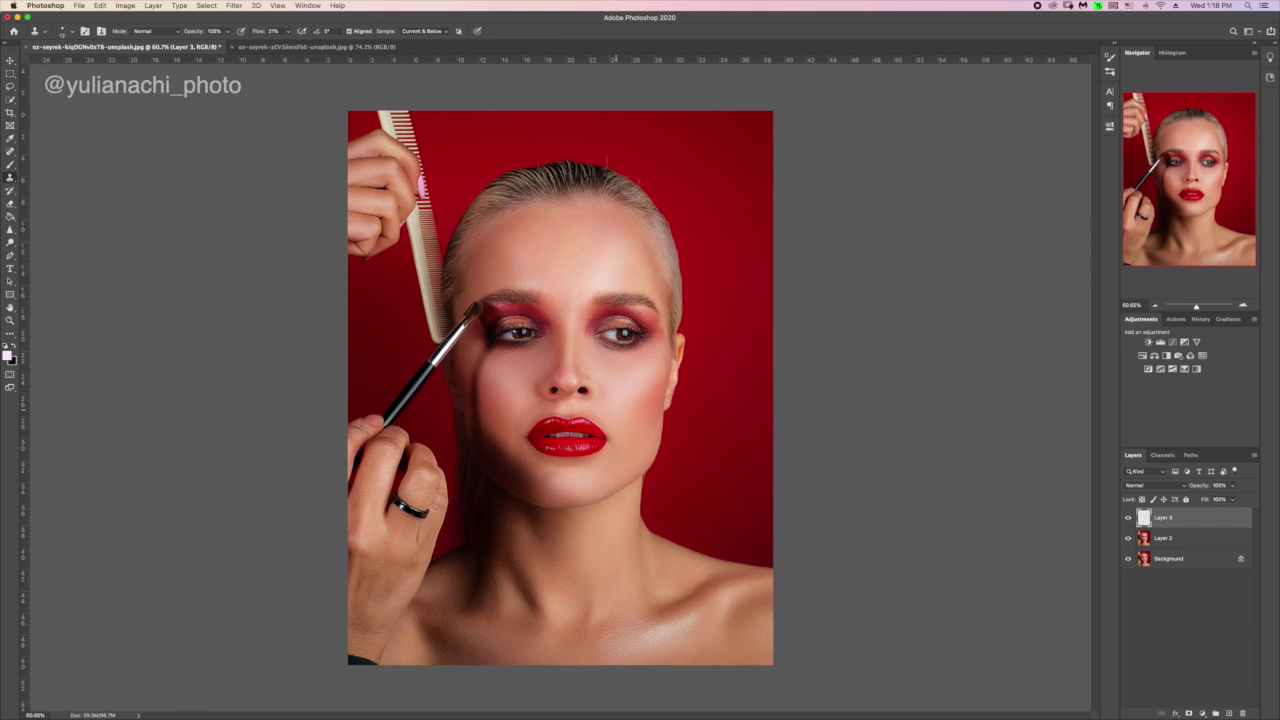
pyautogui.moveTo(1196, 306); pyautogui.dragTo(1200, 306)
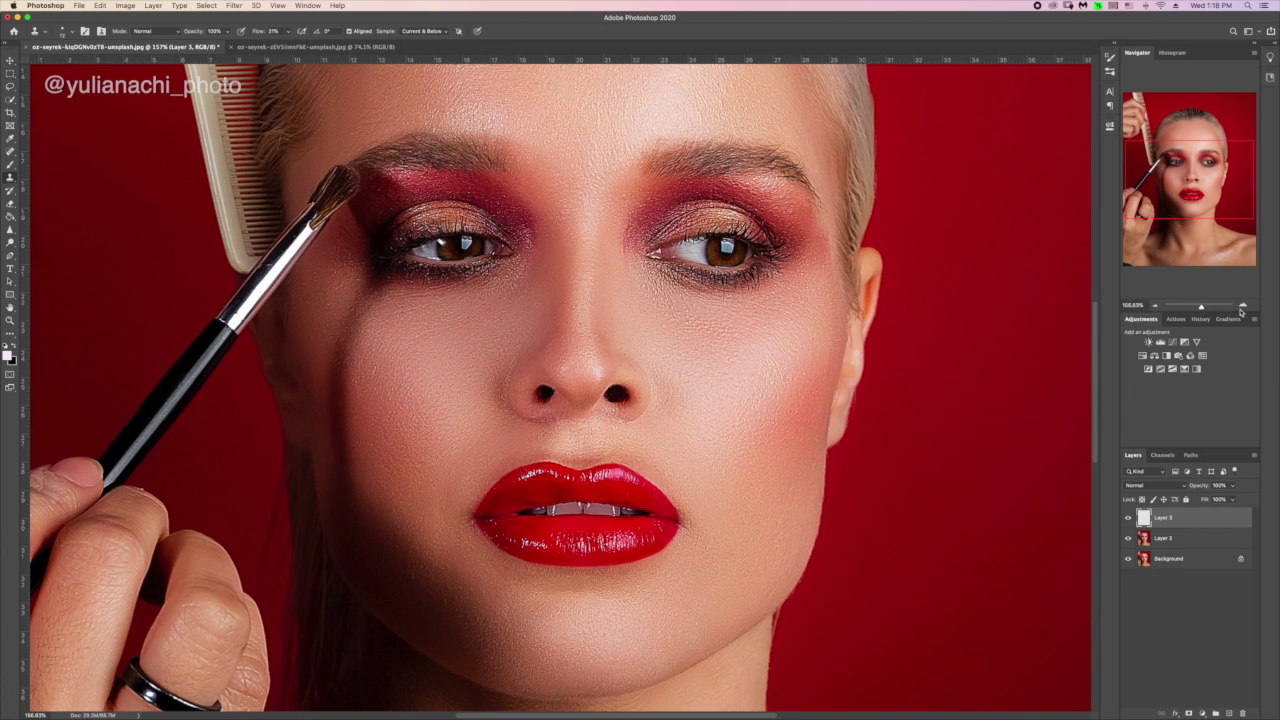
pyautogui.moveTo(1201, 306); pyautogui.dragTo(1196, 305)
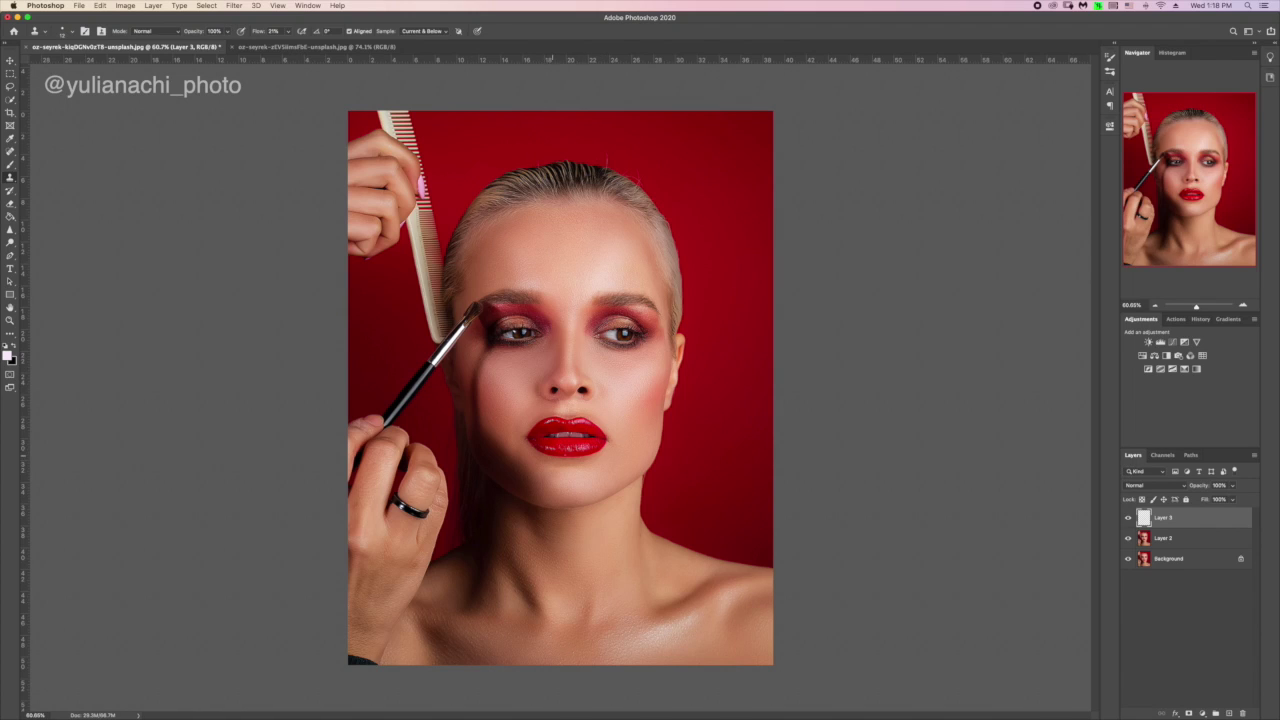
pyautogui.press('super+1')
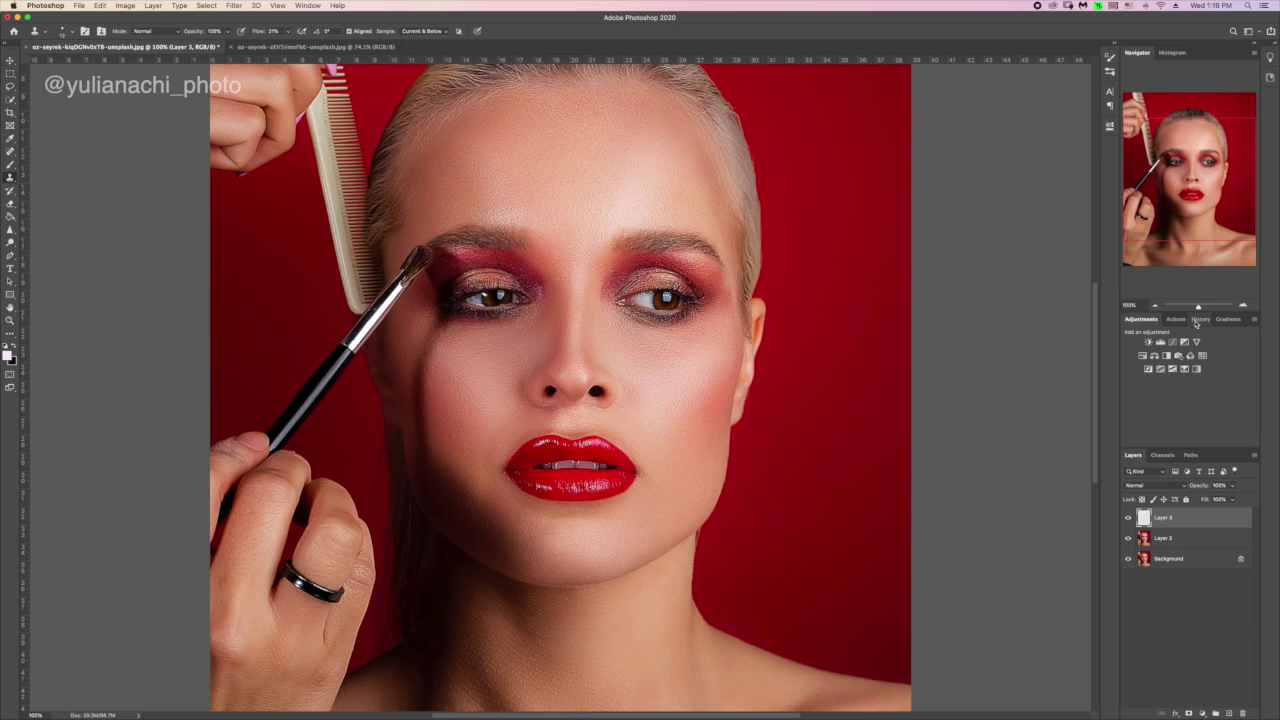
pyautogui.moveTo(1198, 306); pyautogui.dragTo(1198, 305)
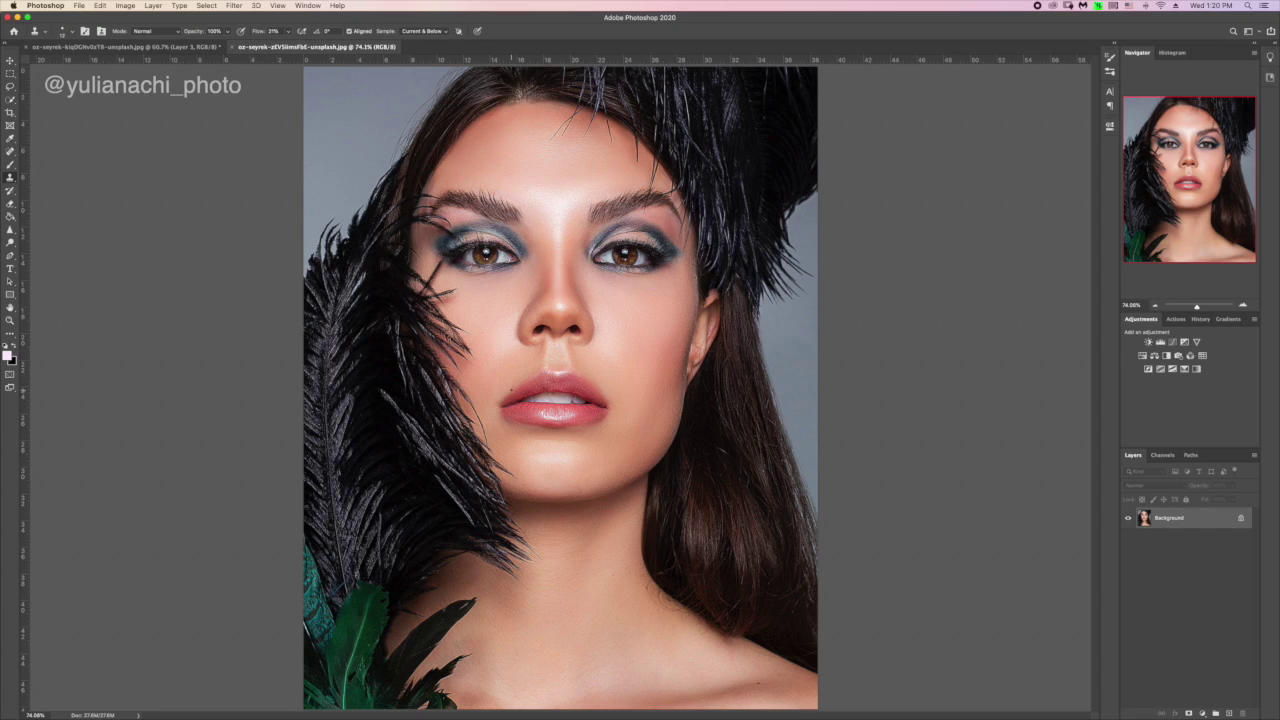
# Step: Duplicate the background layer of the portrait with black feathers and open the copy in the Liquify filter
pyautogui.press('super+j')
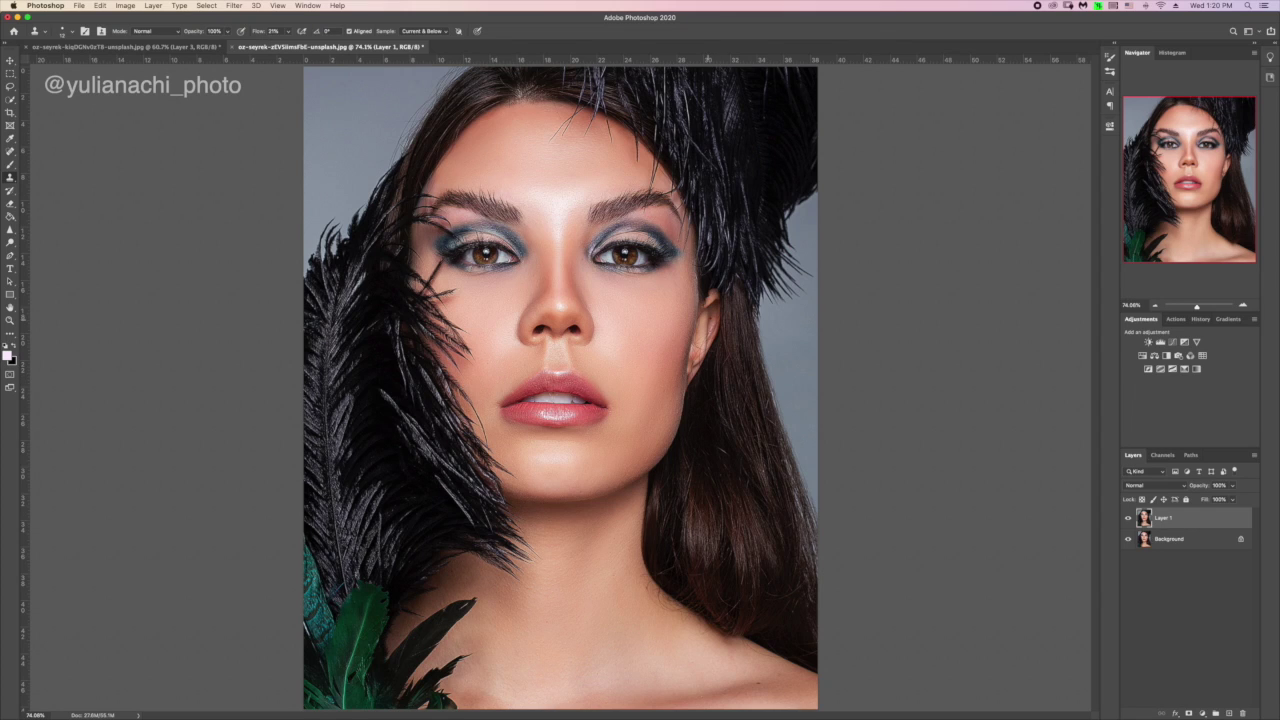
pyautogui.click(234, 6)
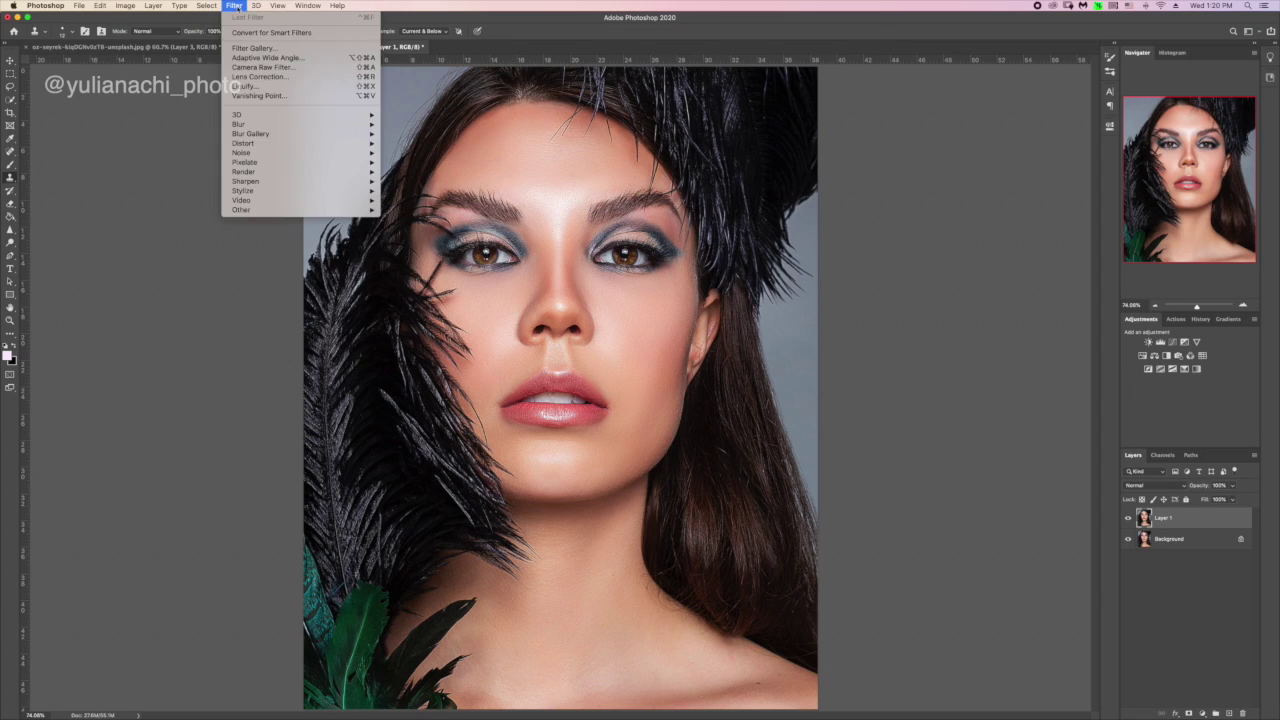
pyautogui.click(272, 87)
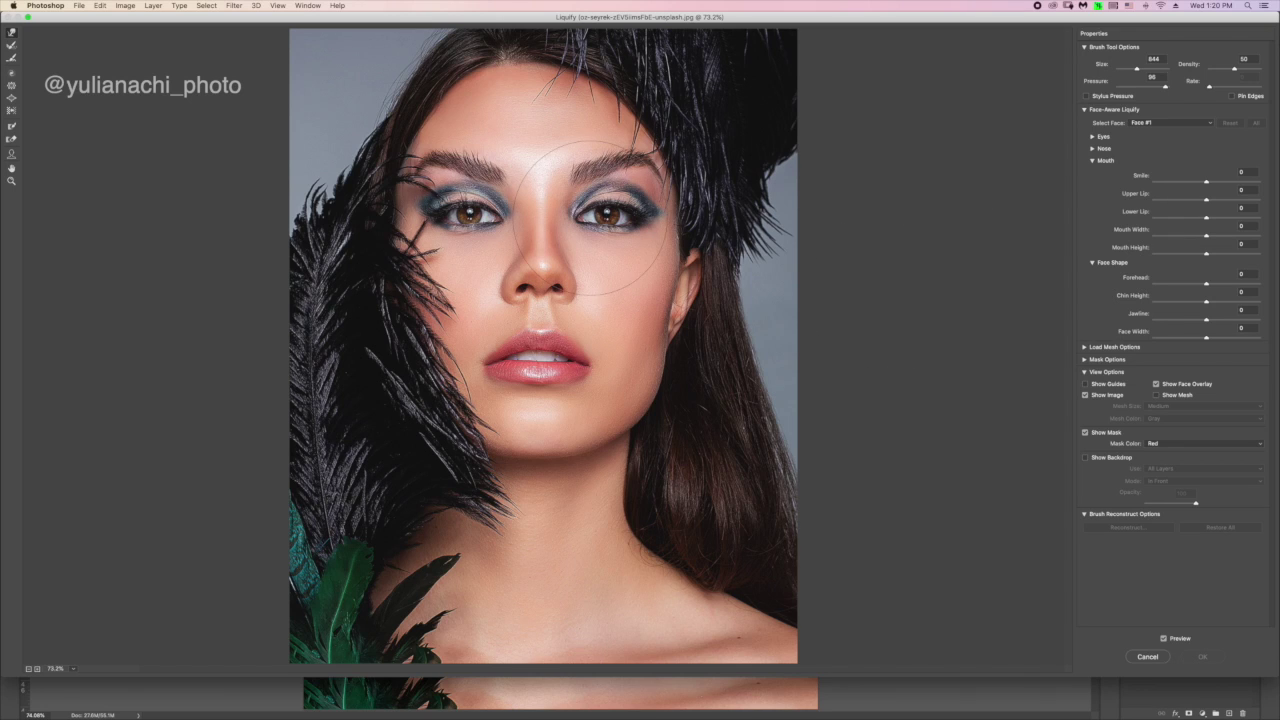
# Step: Reshape the upper lip's outline and fill out the lower lip's bottom edge with the Forward Warp brush, undoing unwanted strokes
pyautogui.press('super+plus')
pyautogui.press('super+plus')
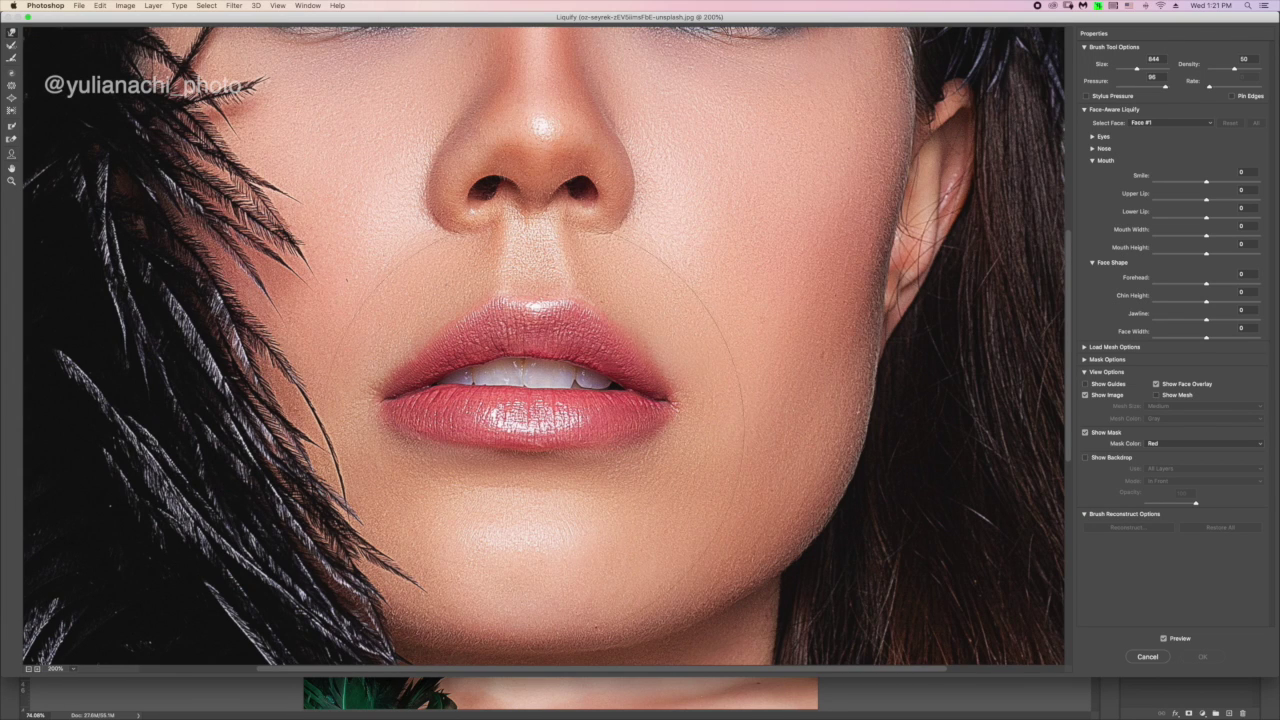
pyautogui.moveTo(505, 395)
pyautogui.mouseDown()
pyautogui.moveTo(480, 380)
pyautogui.moveTo(330, 366)
pyautogui.mouseUp()
pyautogui.moveTo(416, 368)
pyautogui.mouseDown()
pyautogui.moveTo(358, 366)
pyautogui.moveTo(412, 358)
pyautogui.moveTo(389, 360)
pyautogui.moveTo(437, 326)
pyautogui.mouseUp()
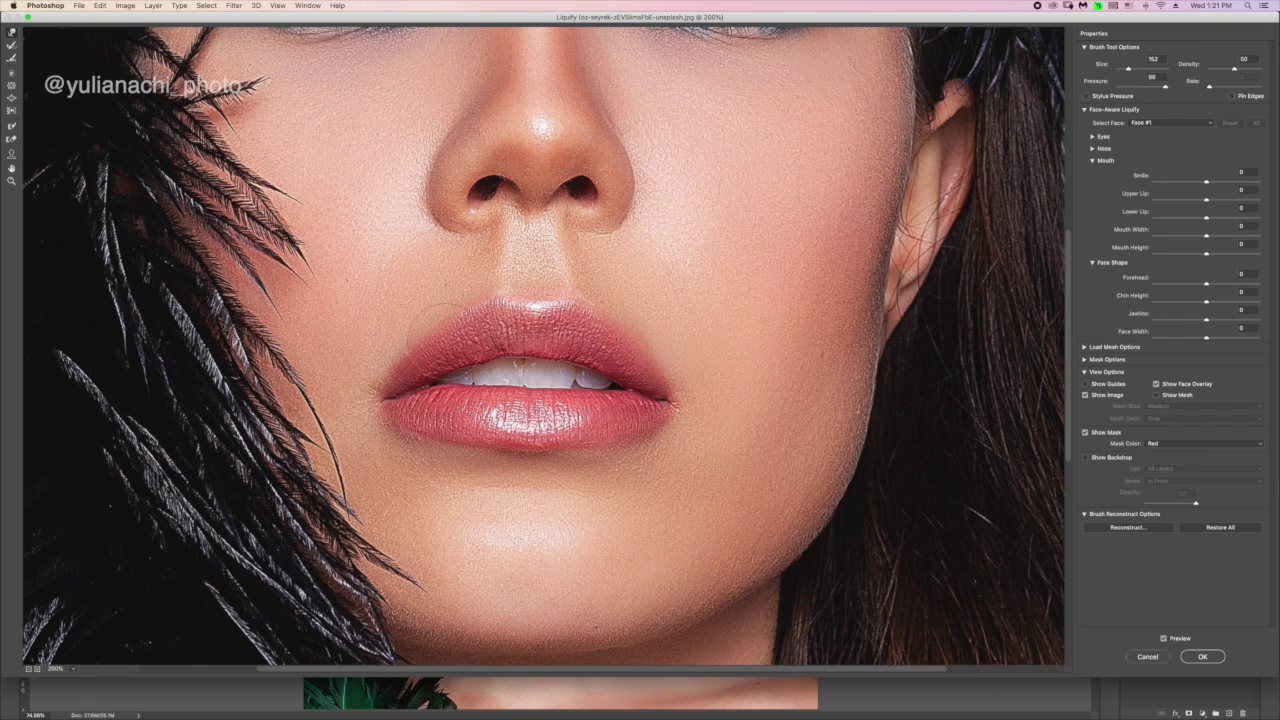
pyautogui.moveTo(502, 442); pyautogui.dragTo(515, 442)
pyautogui.moveTo(506, 443); pyautogui.dragTo(508, 456)
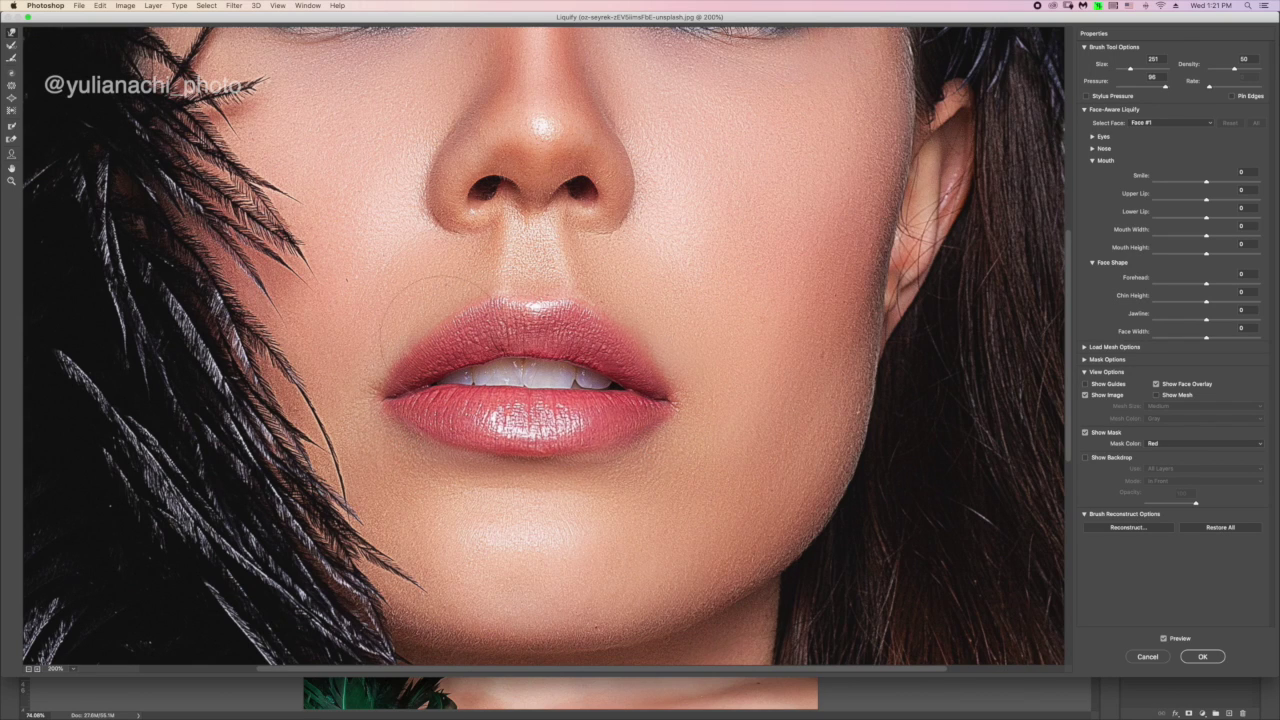
pyautogui.press('super+z')
pyautogui.press('super+z')
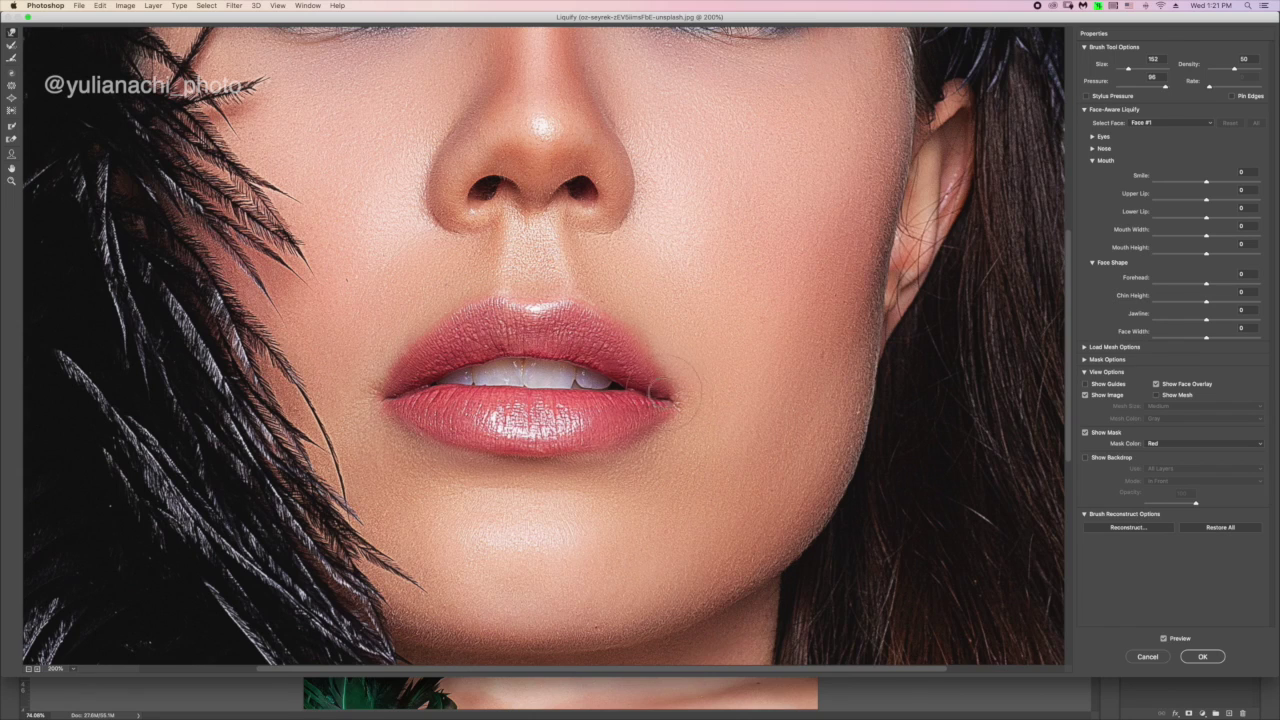
pyautogui.press('super+0')
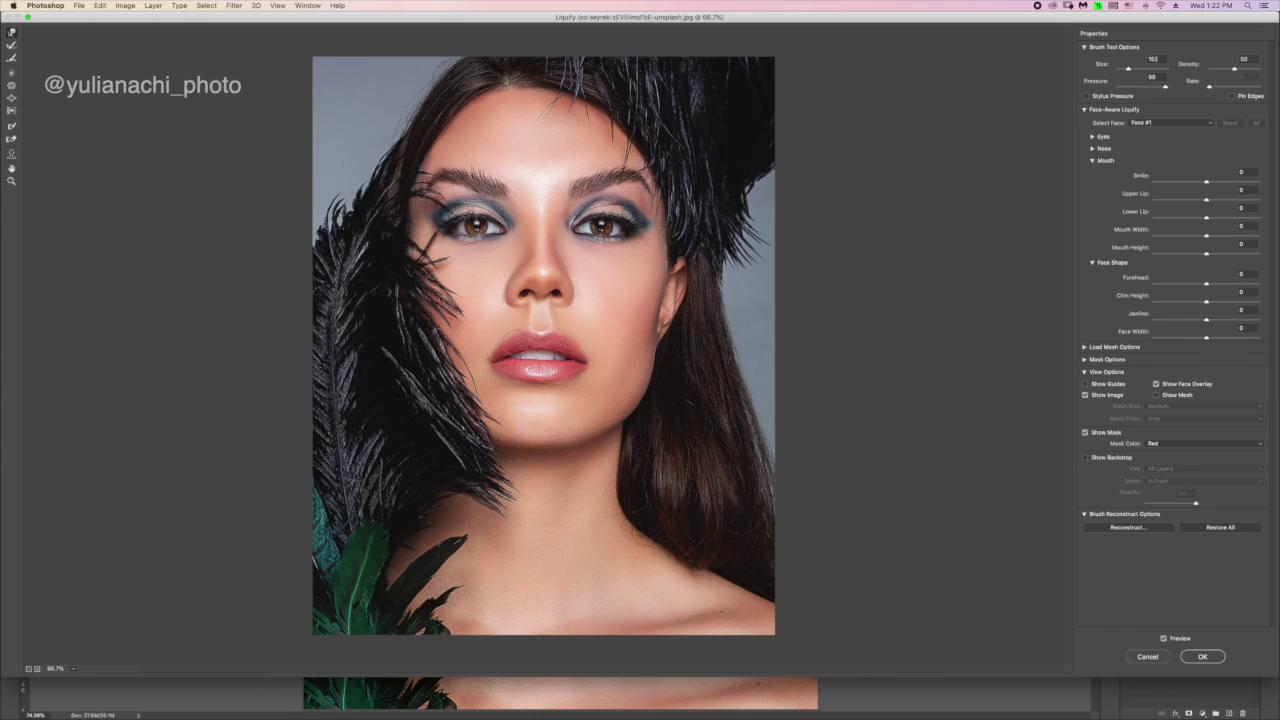
# Step: Refine both mouth corners with the Forward Warp brush, compare against the backdrop, and apply Liquify to the layer
pyautogui.moveTo(507, 347); pyautogui.dragTo(490, 347)
pyautogui.moveTo(582, 350); pyautogui.dragTo(589, 350)
pyautogui.click(1085, 457)
pyautogui.click(1085, 457)
pyautogui.click(1206, 657)
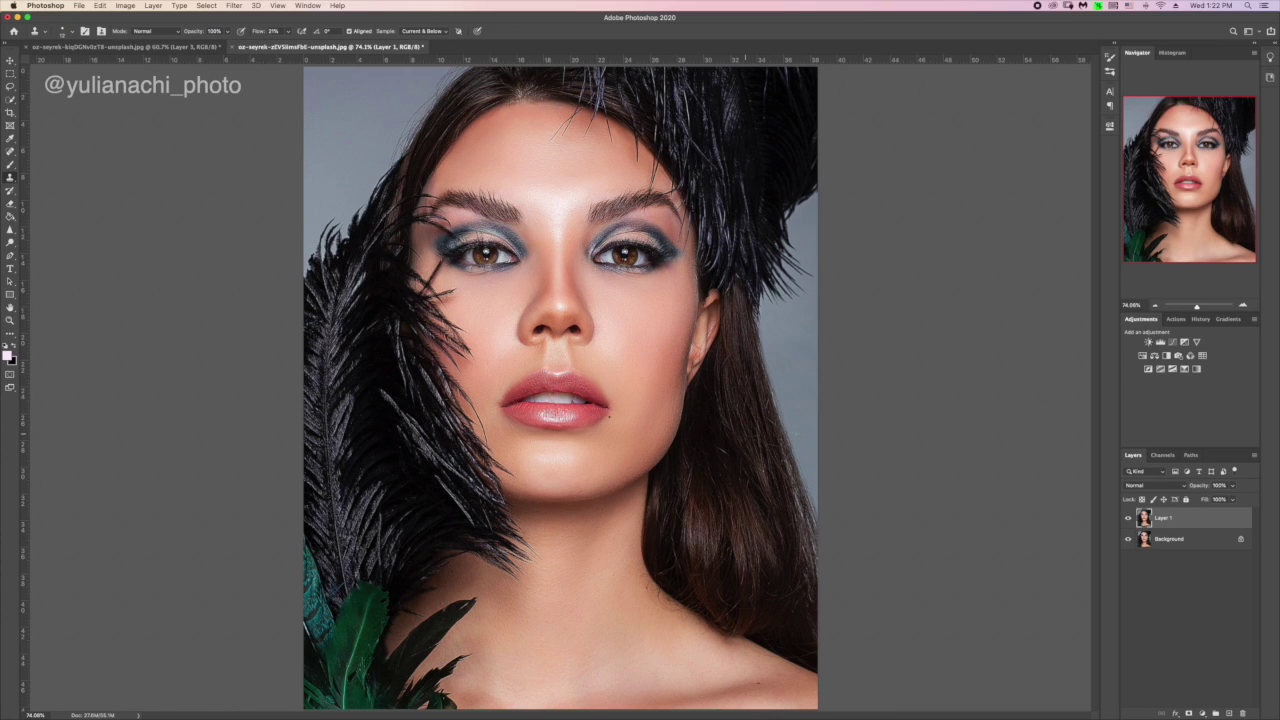
pyautogui.click(1128, 518)
pyautogui.click(1128, 518)
# Step: Create a new Soft Light layer filled with the neutral 50% gray for dodging and burning
pyautogui.press('o')
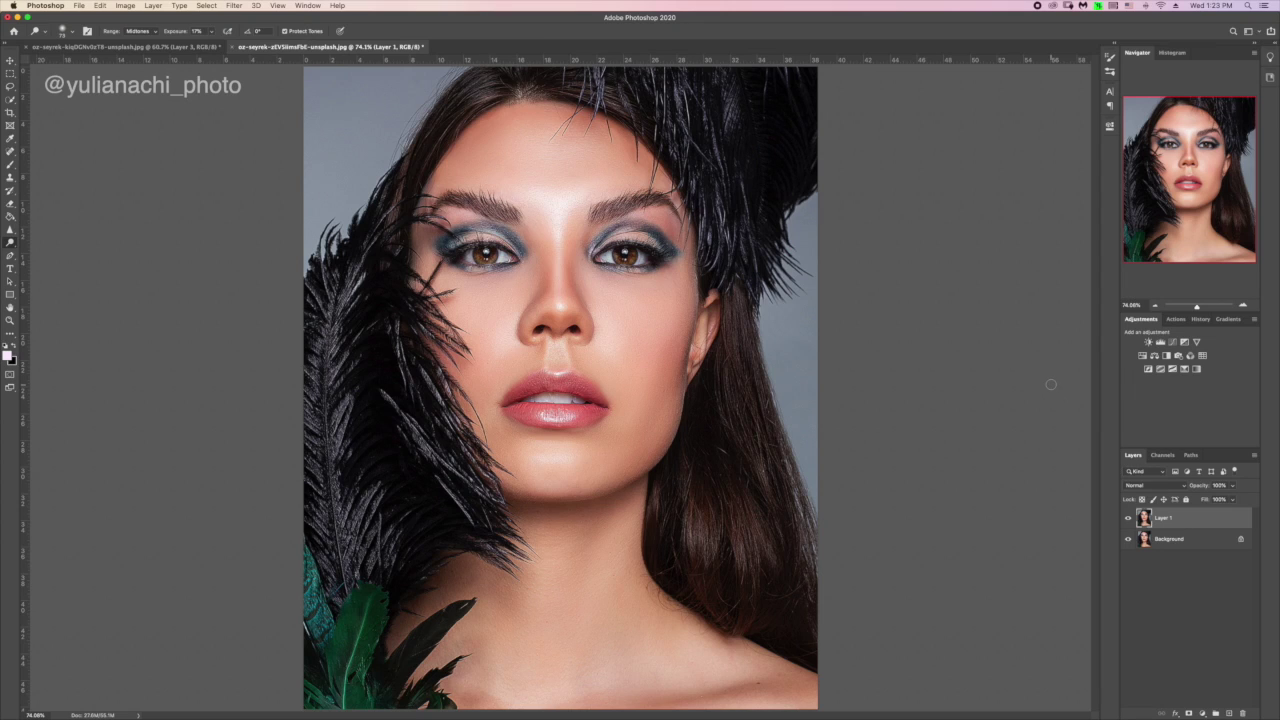
pyautogui.click(153, 6)
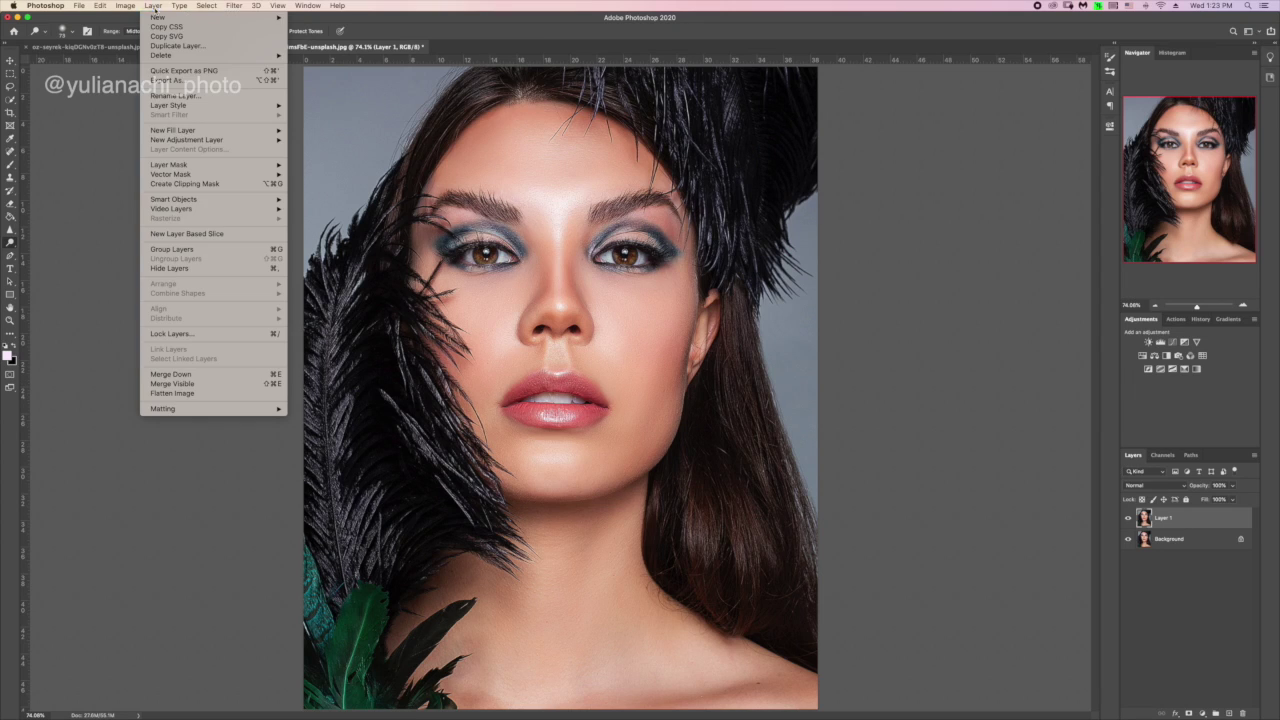
pyautogui.moveTo(168, 19)
pyautogui.click(308, 20)
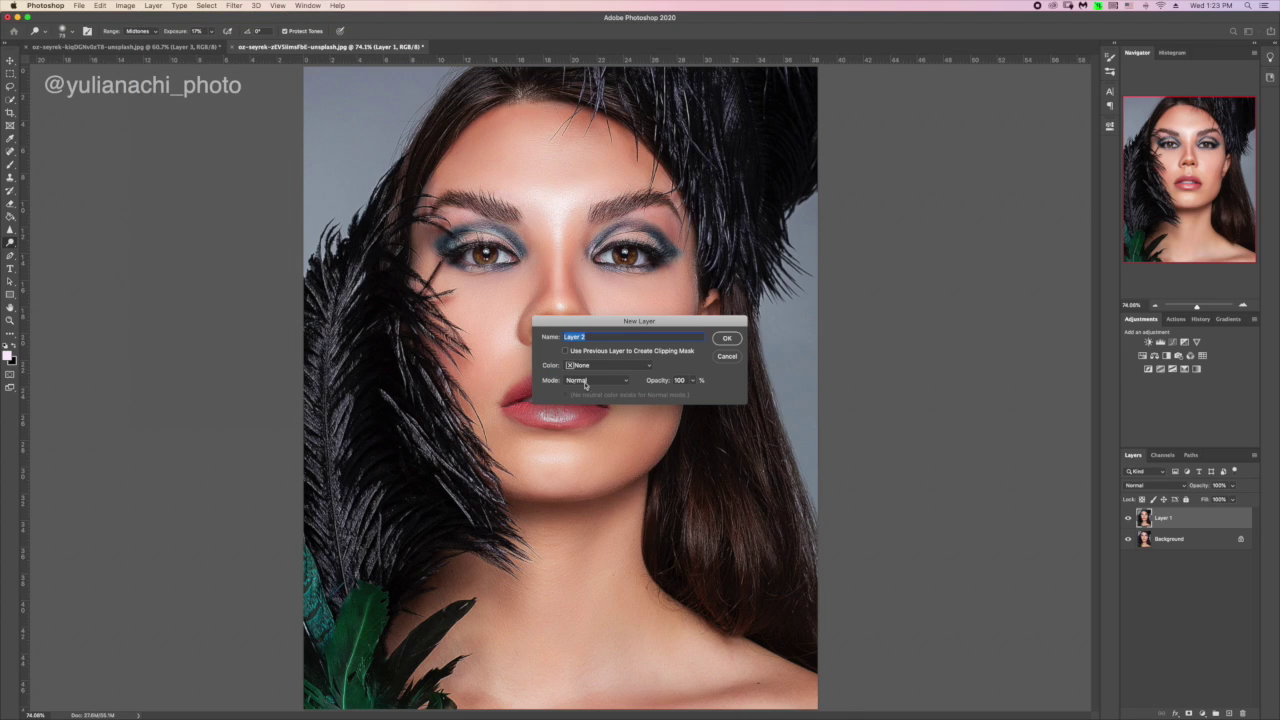
pyautogui.click(626, 381)
pyautogui.click(605, 508)
pyautogui.click(565, 397)
pyautogui.click(726, 339)
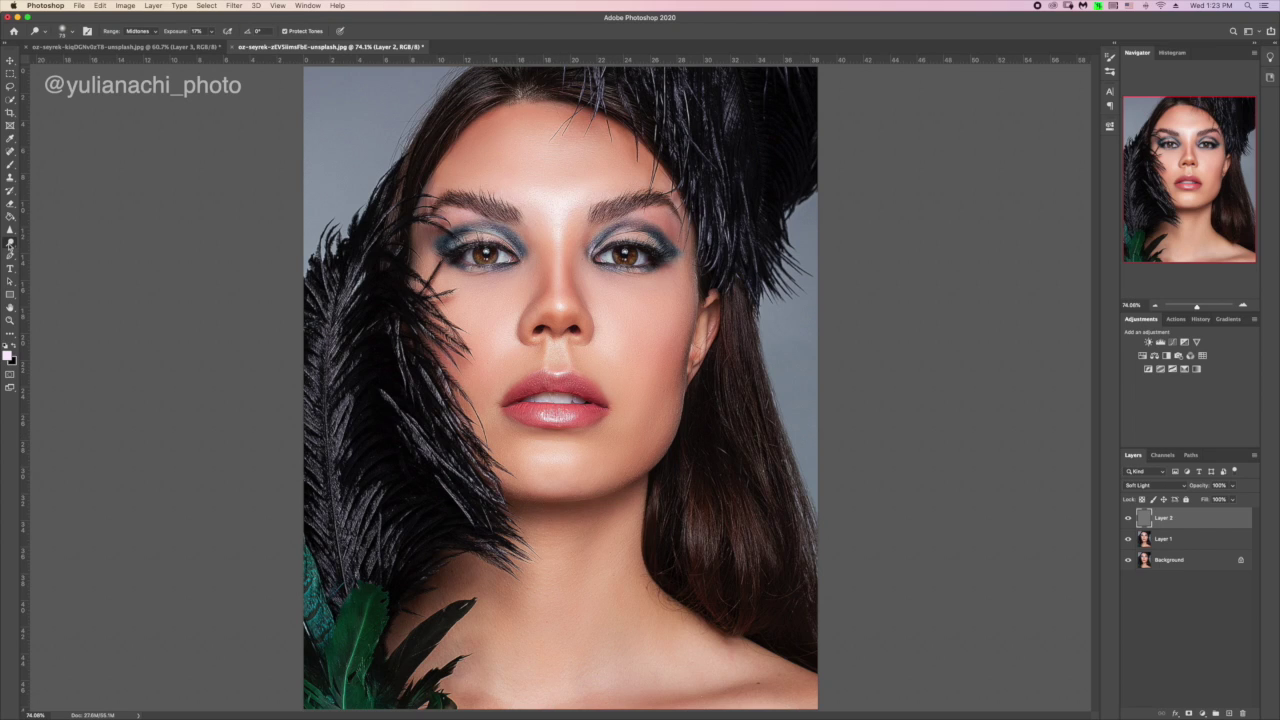
# Step: Try dodge and burn strokes on the cheek beside the mouth at 100% exposure
pyautogui.moveTo(1200, 306); pyautogui.dragTo(1200, 305)
pyautogui.moveTo(482, 401); pyautogui.dragTo(460, 388)
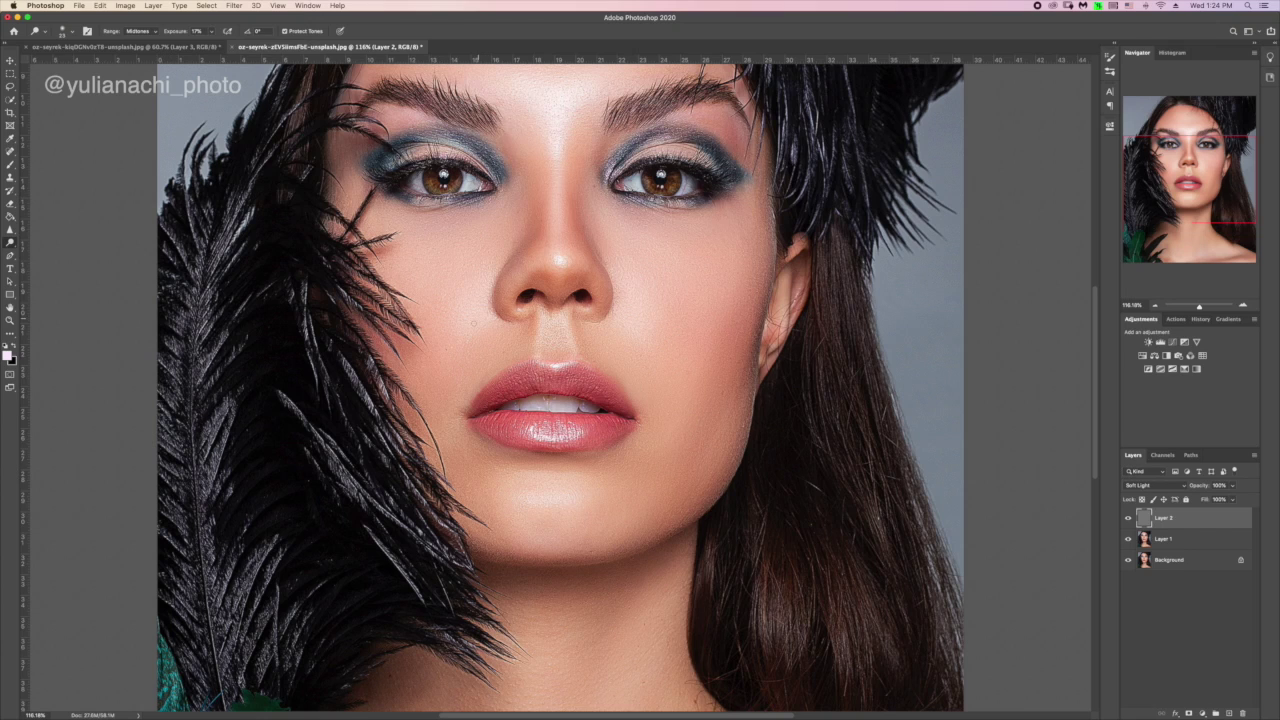
pyautogui.moveTo(174, 32); pyautogui.dragTo(266, 30)
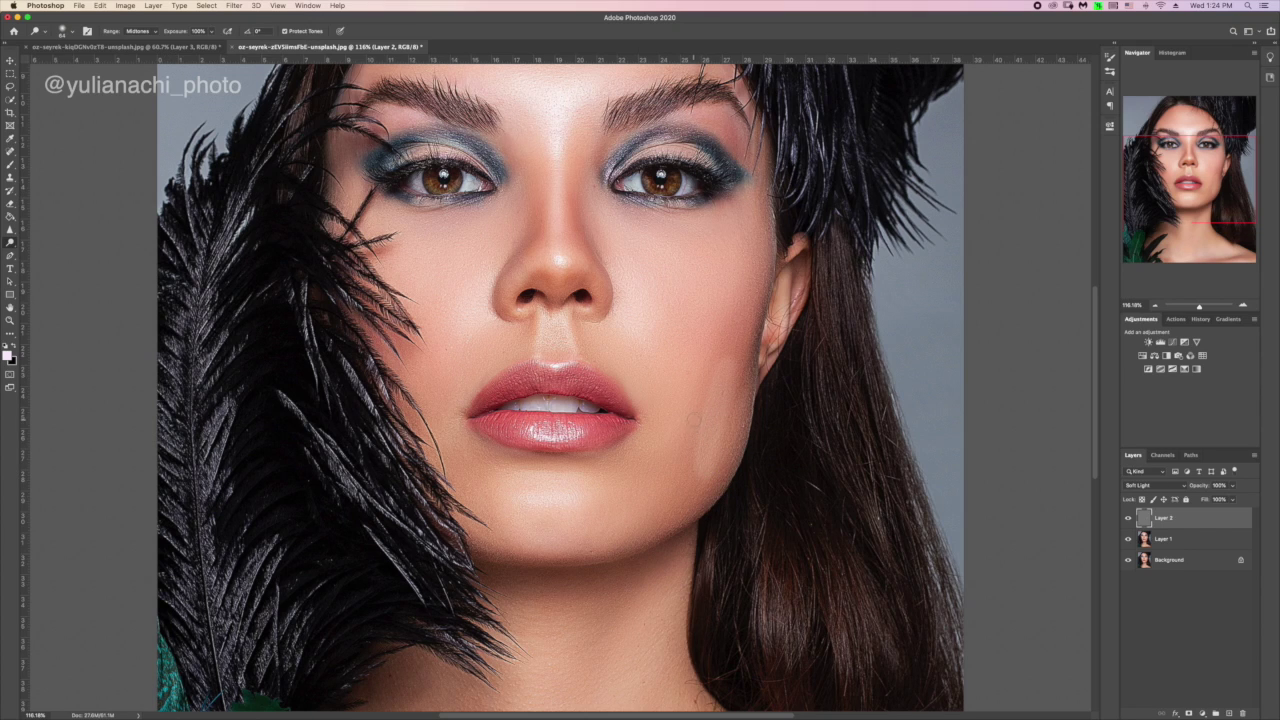
pyautogui.moveTo(693, 458)
pyautogui.mouseDown()
pyautogui.moveTo(710, 374)
pyautogui.moveTo(693, 456)
pyautogui.mouseUp()
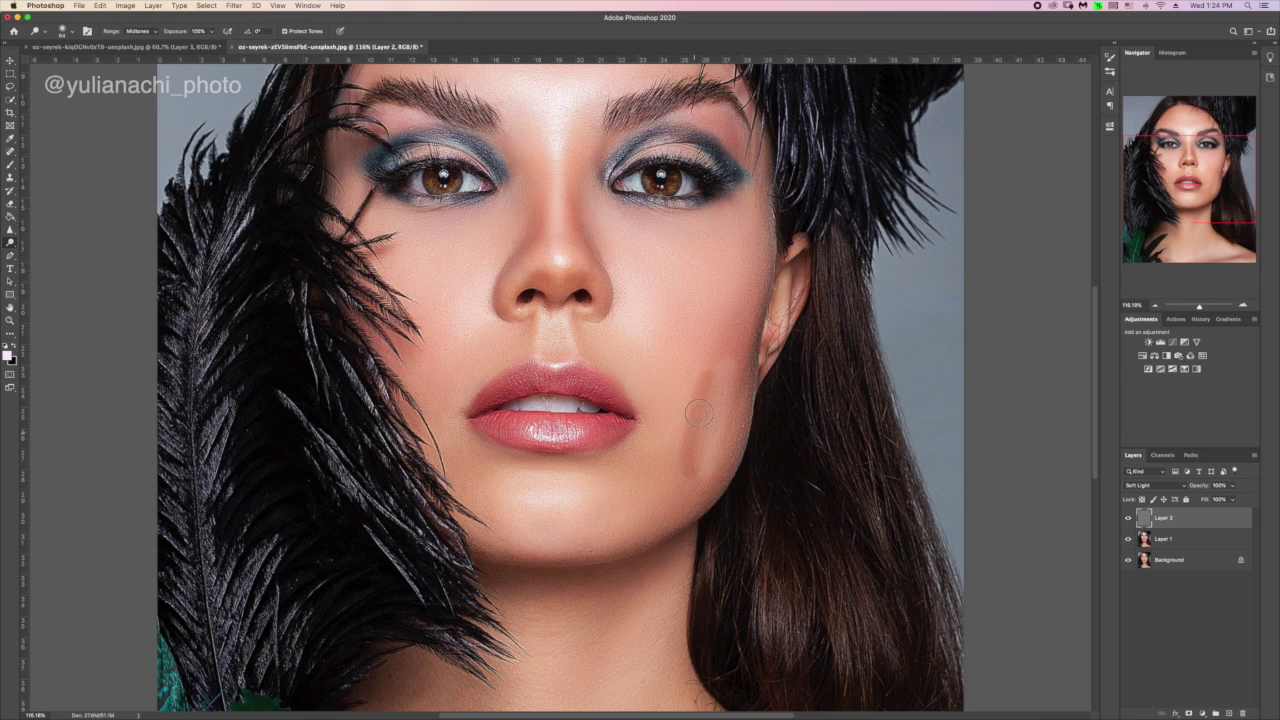
pyautogui.press('super+z')
pyautogui.press('super+shift+z')
# Step: Dodge and burn the upper lip's outline and the lower lip on the gray layer, with the exposure set to 29%
pyautogui.moveTo(492, 388); pyautogui.dragTo(481, 387)
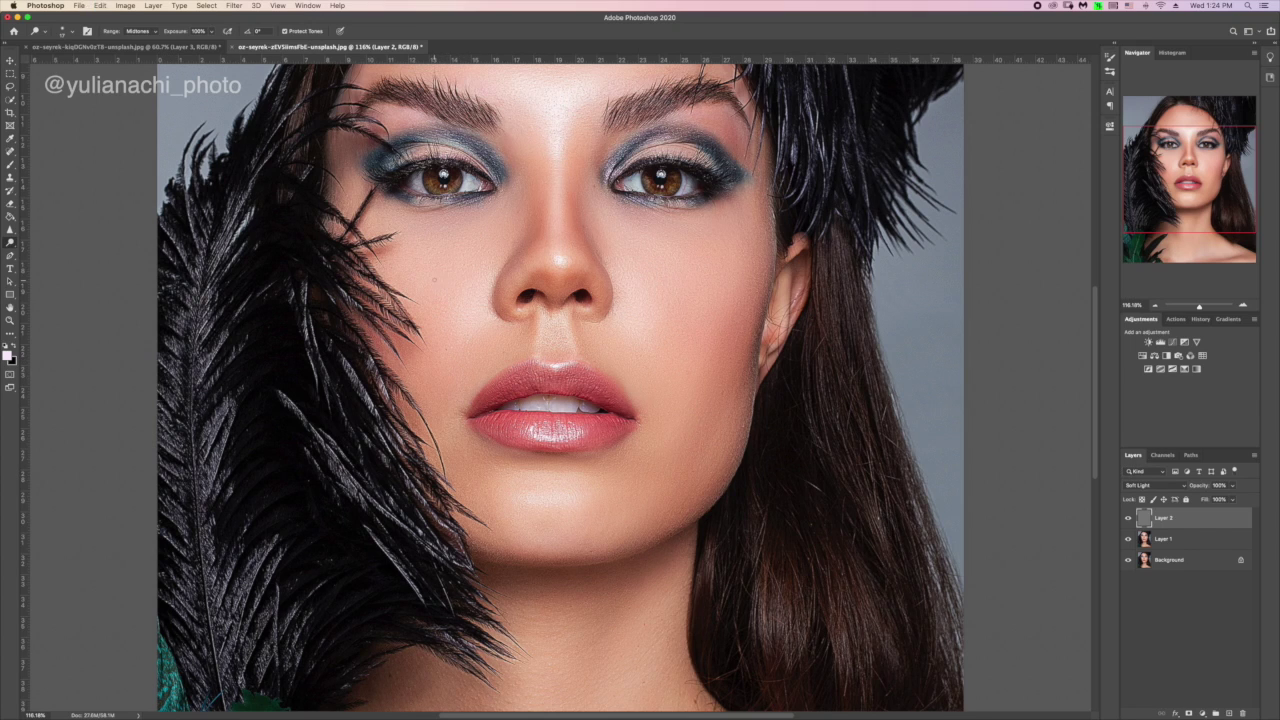
pyautogui.moveTo(191, 26); pyautogui.dragTo(131, 32)
pyautogui.moveTo(479, 388); pyautogui.dragTo(481, 398)
pyautogui.moveTo(543, 431); pyautogui.dragTo(550, 431)
pyautogui.moveTo(529, 360); pyautogui.dragTo(526, 360)
# Step: Compare the lips with and without the retouching layers, both close up and in the full portrait
pyautogui.click(1128, 518)
pyautogui.click(1128, 518)
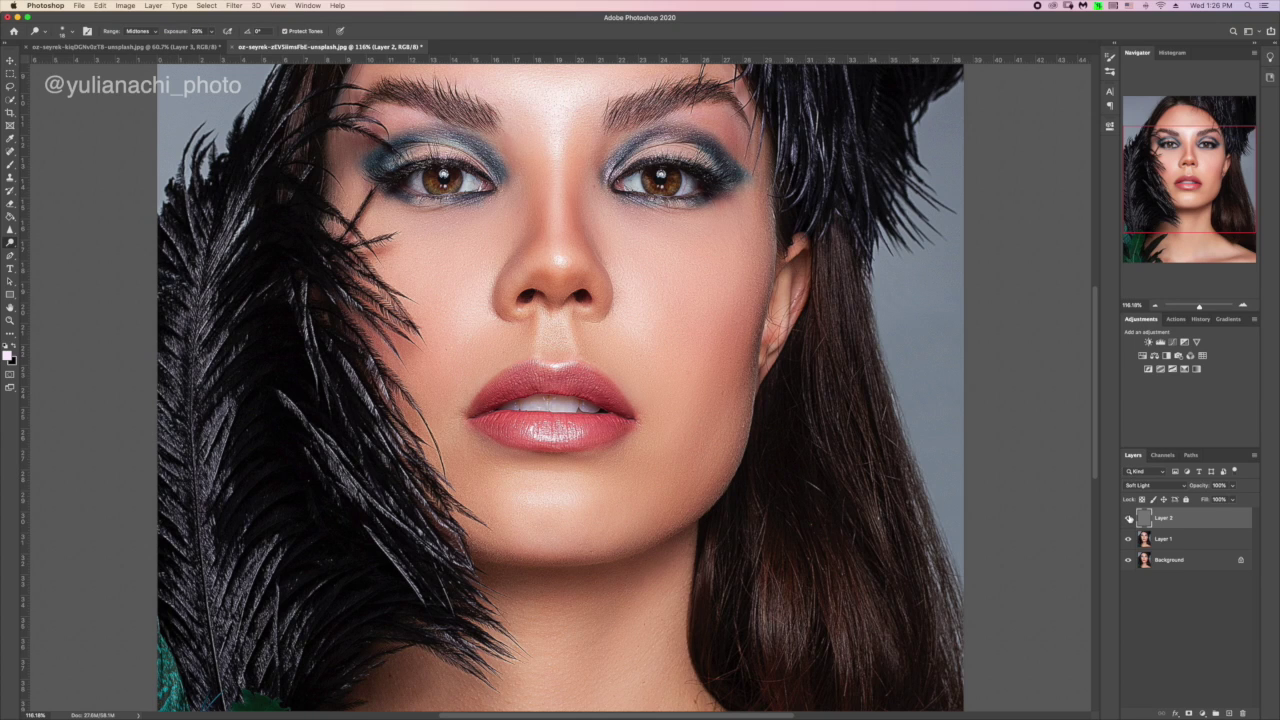
pyautogui.click(1197, 307)
pyautogui.moveTo(1197, 307); pyautogui.dragTo(1198, 307)
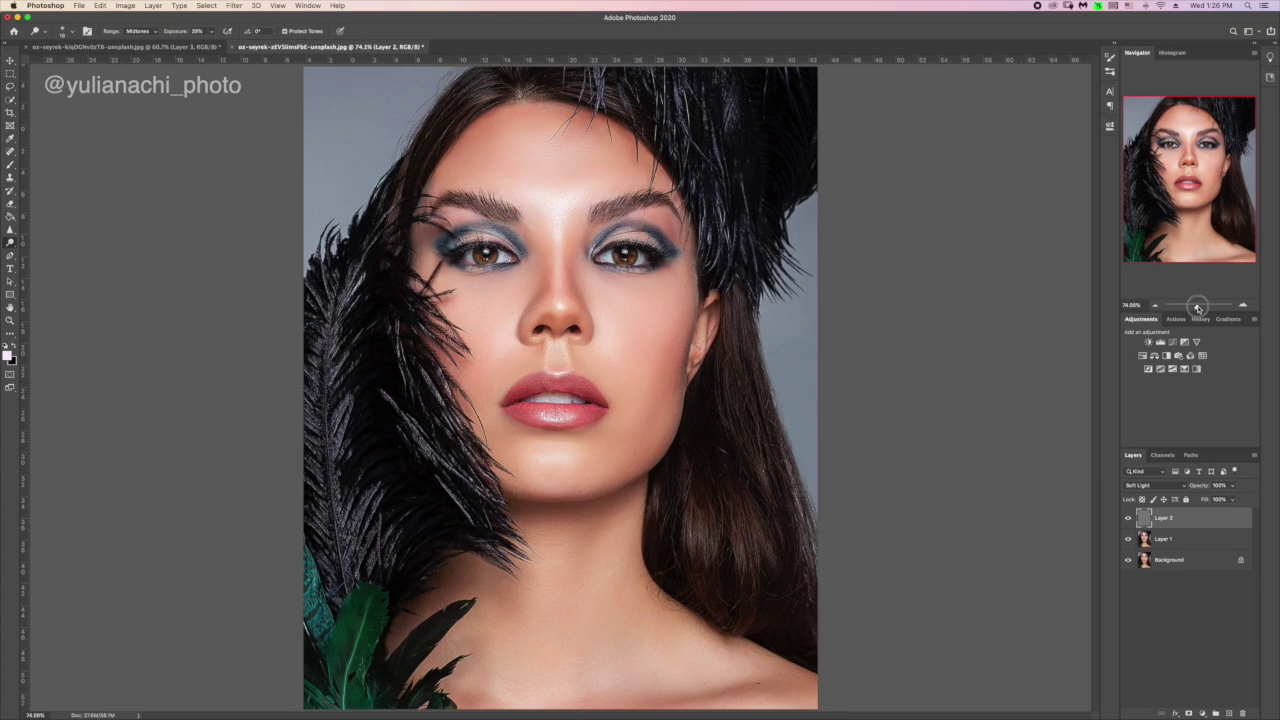
pyautogui.keyDown('alt'); pyautogui.click(1129, 561); pyautogui.keyUp('alt')
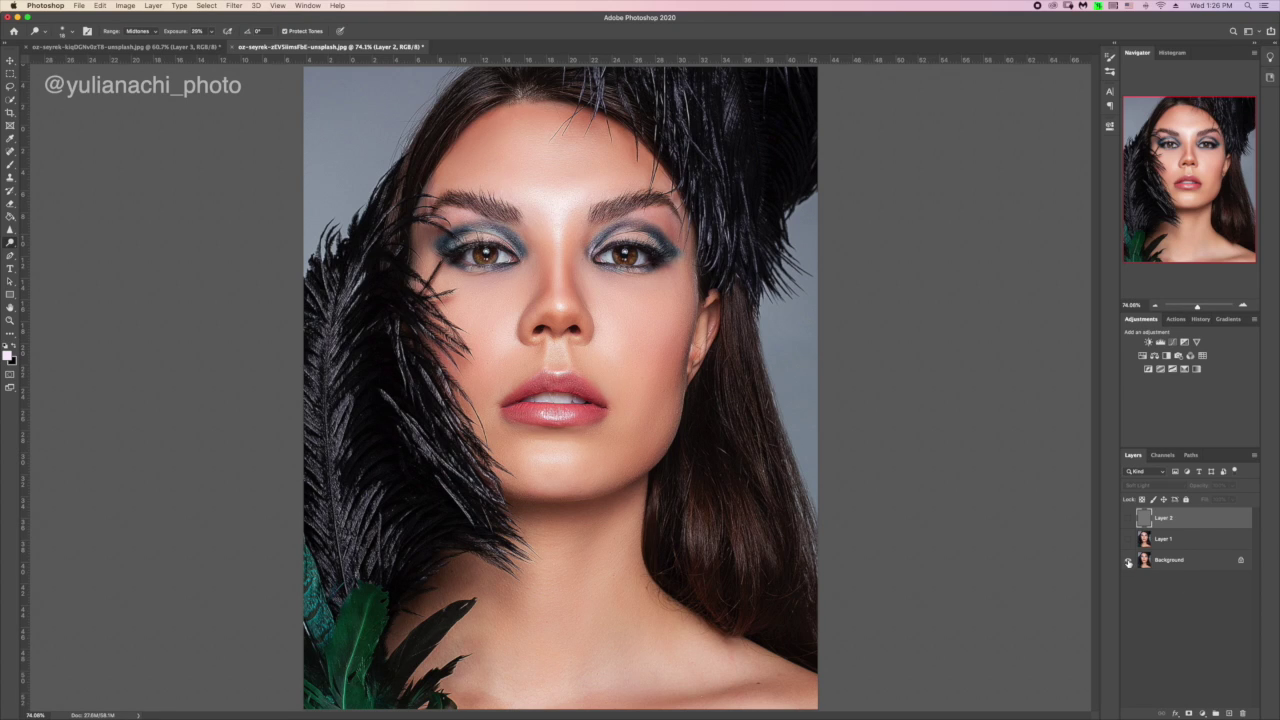
pyautogui.keyDown('alt'); pyautogui.click(1128, 562); pyautogui.keyUp('alt')
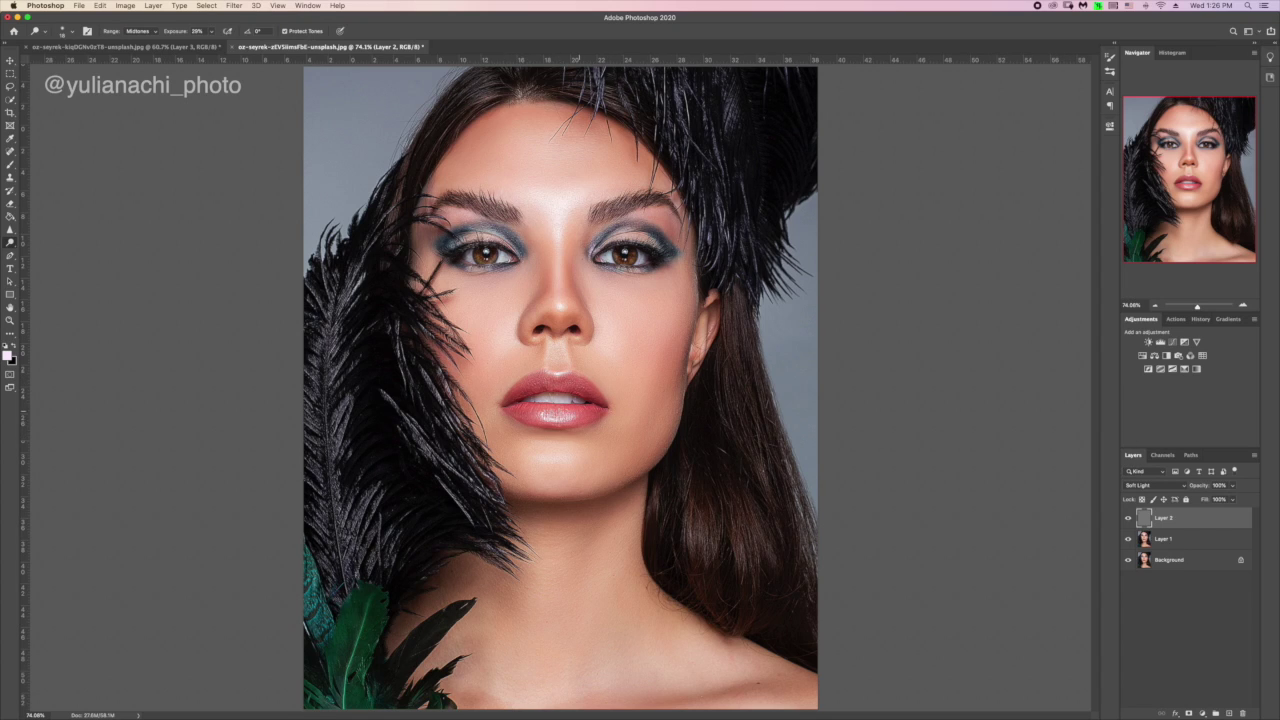
pyautogui.moveTo(1198, 306); pyautogui.dragTo(1202, 306)
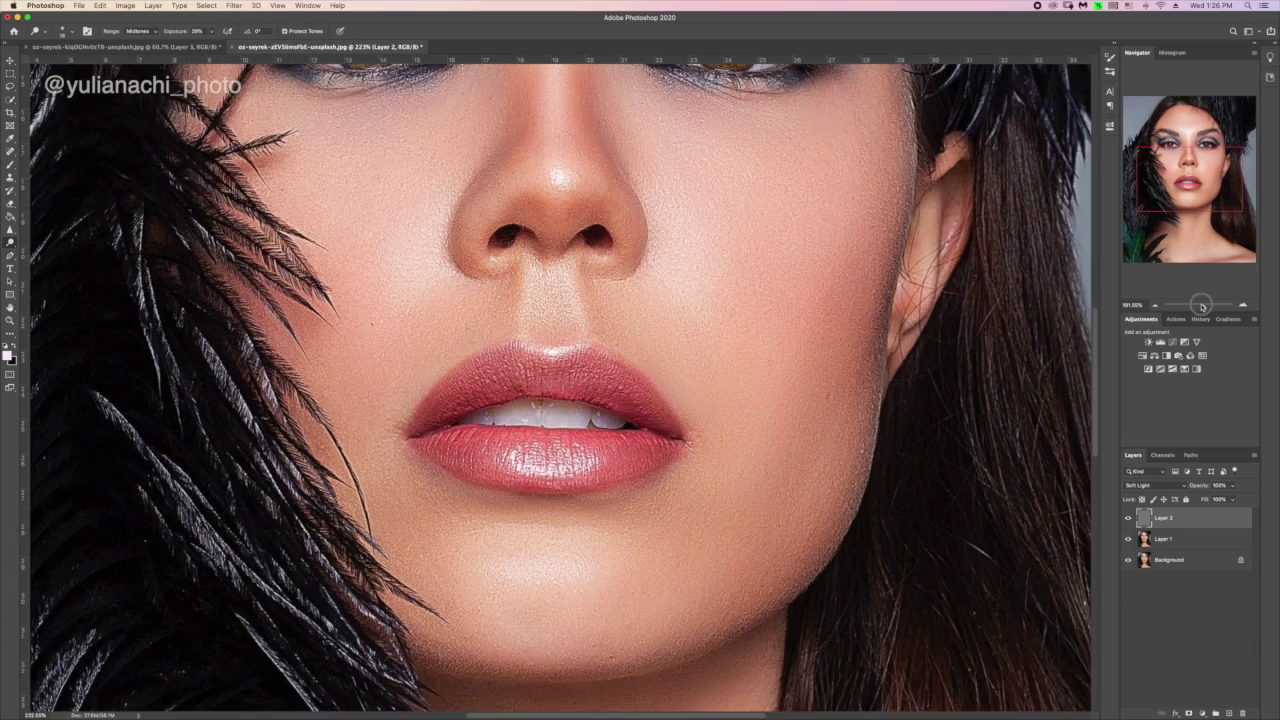
pyautogui.moveTo(1202, 306); pyautogui.dragTo(1194, 305)
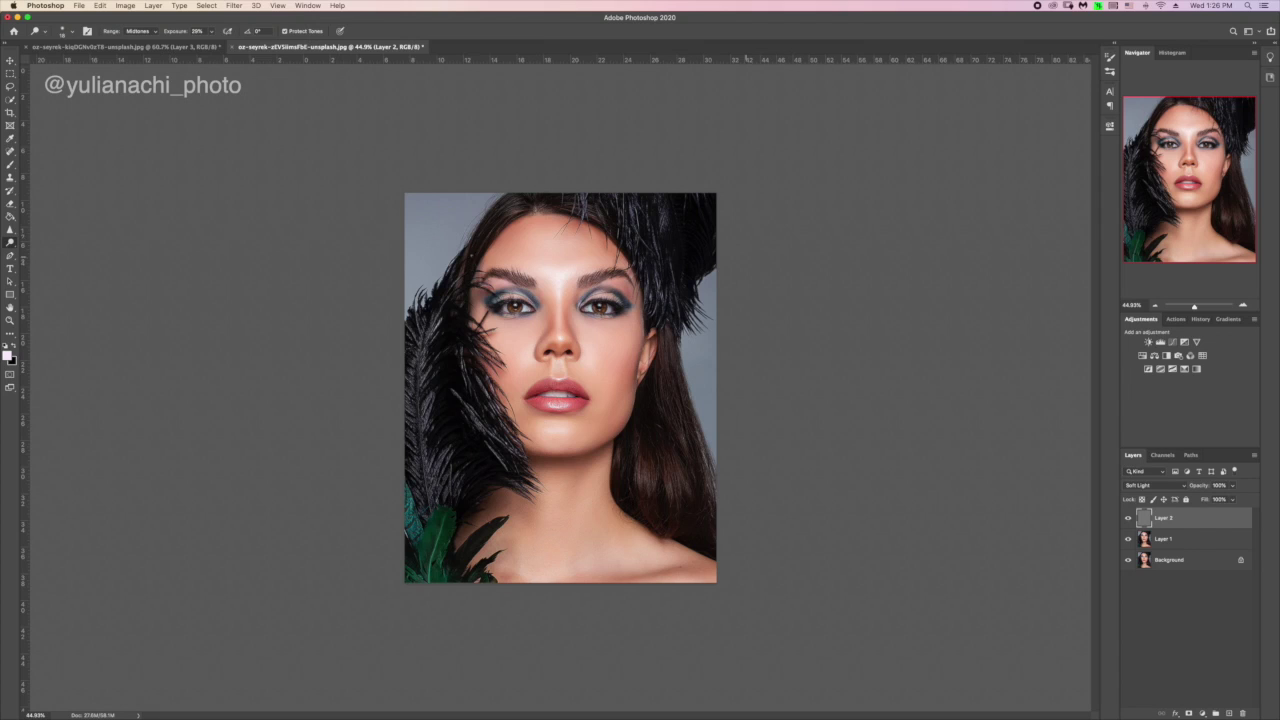
# Step: Switch to the red-background portrait, delete its top layer, and open the remaining retouched layer in the Liquify filter
pyautogui.click(205, 50)
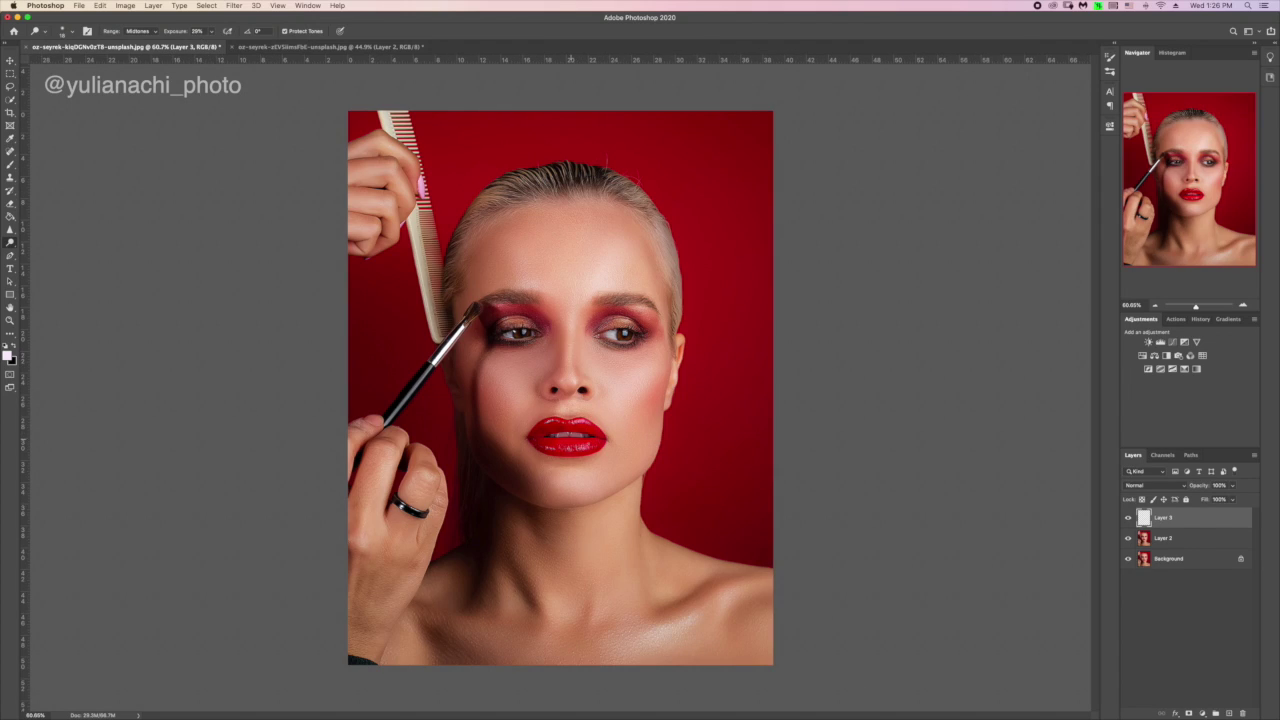
pyautogui.press('Delete')
pyautogui.click(234, 5)
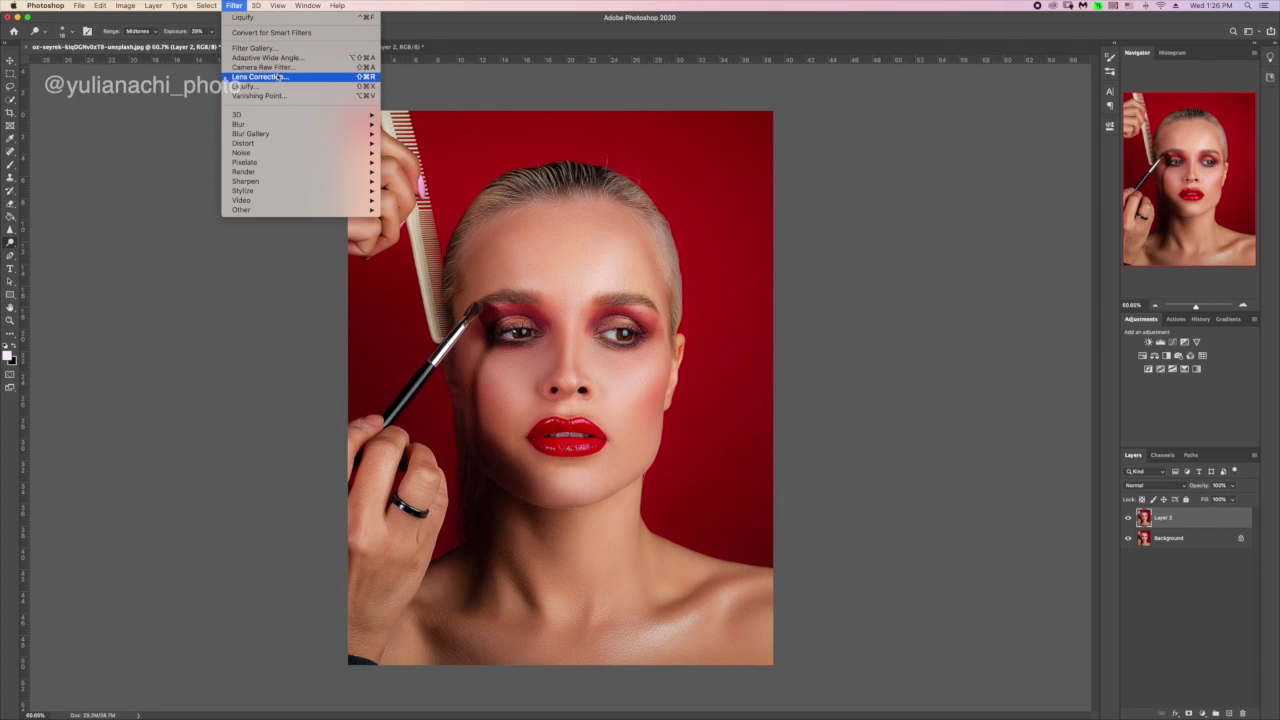
pyautogui.click(277, 87)
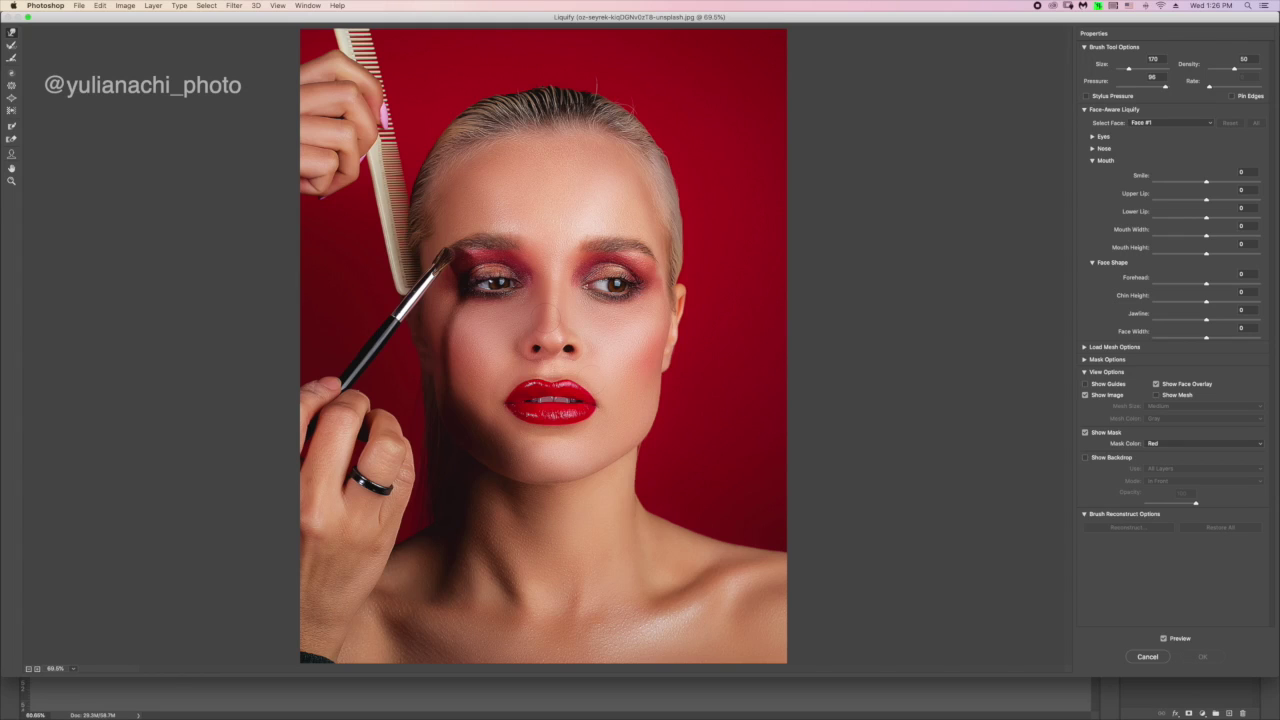
# Step: Refine the red lips' upper and lower outlines with a Forward Warp brush enlarged to 247
pyautogui.moveTo(584, 391); pyautogui.dragTo(579, 387)
pyautogui.press('super+equal')
pyautogui.press('super+equal')
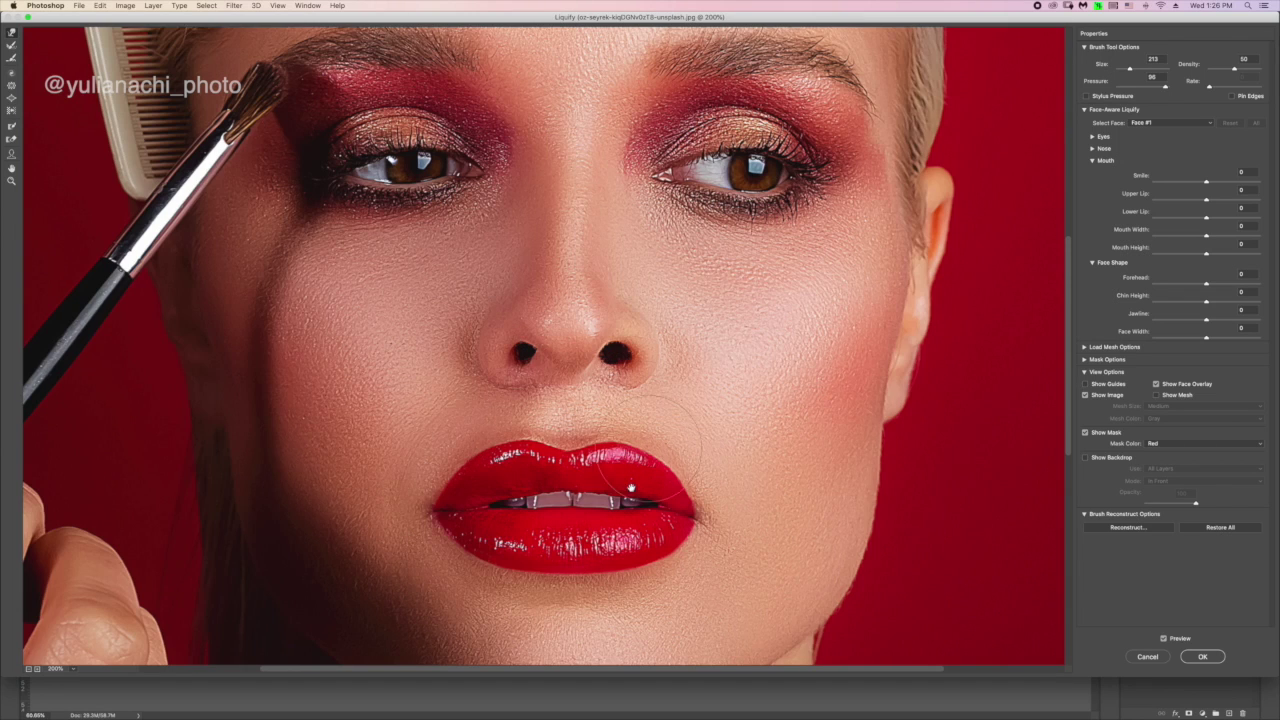
pyautogui.scroll(-5, 631, 487)
pyautogui.moveTo(694, 397); pyautogui.dragTo(662, 379)
pyautogui.moveTo(562, 438); pyautogui.dragTo(615, 438)
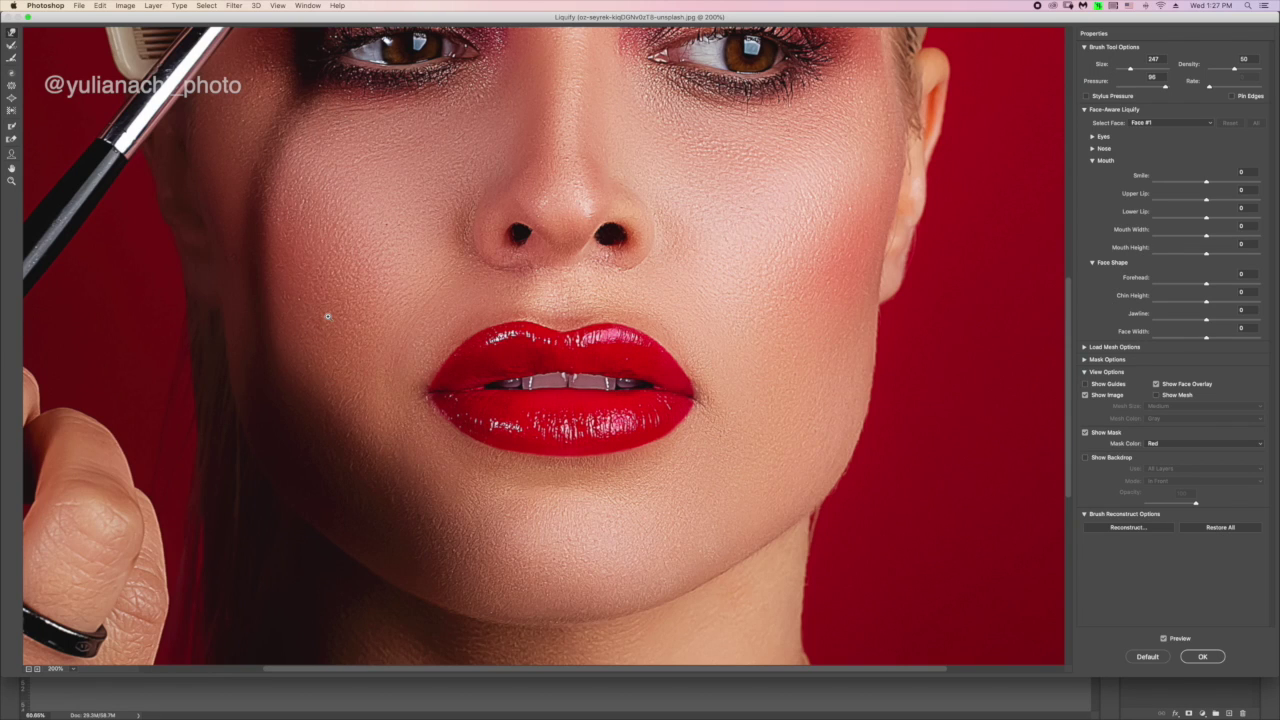
pyautogui.press('super+minus')
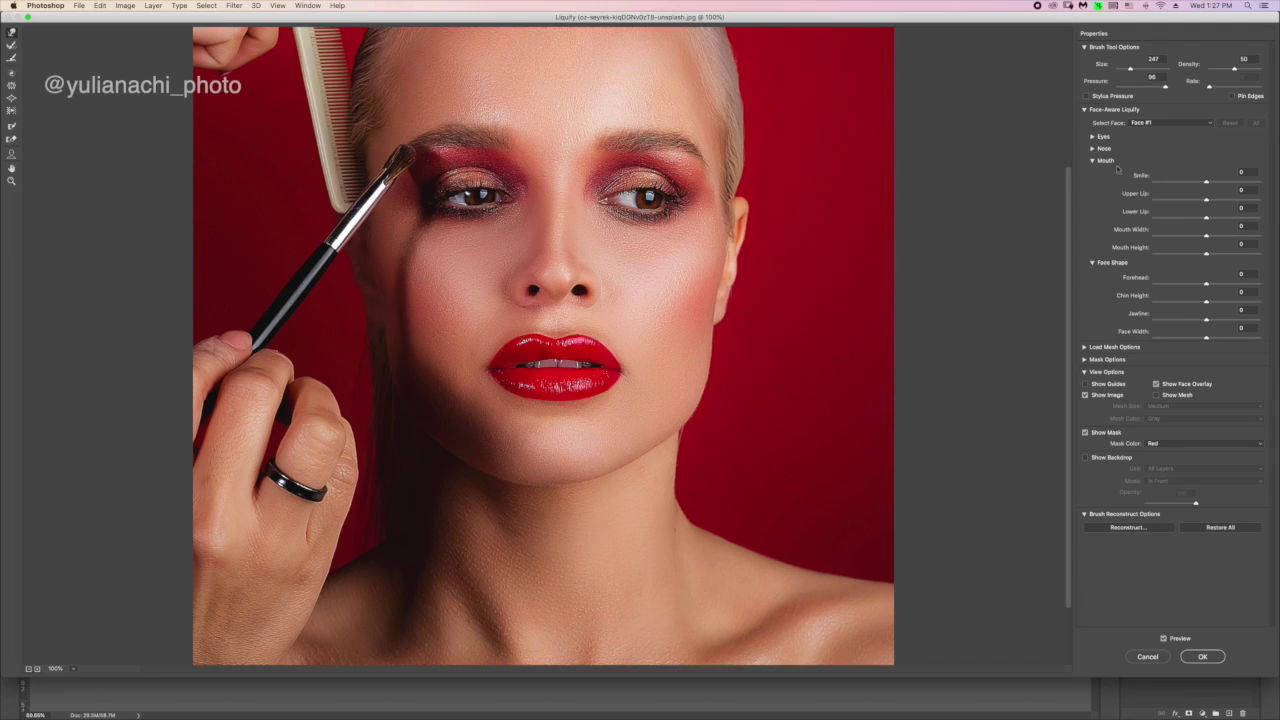
# Step: Try a Smile value of 20 in the Face-Aware mouth settings and reset it to 0
pyautogui.click(1093, 161)
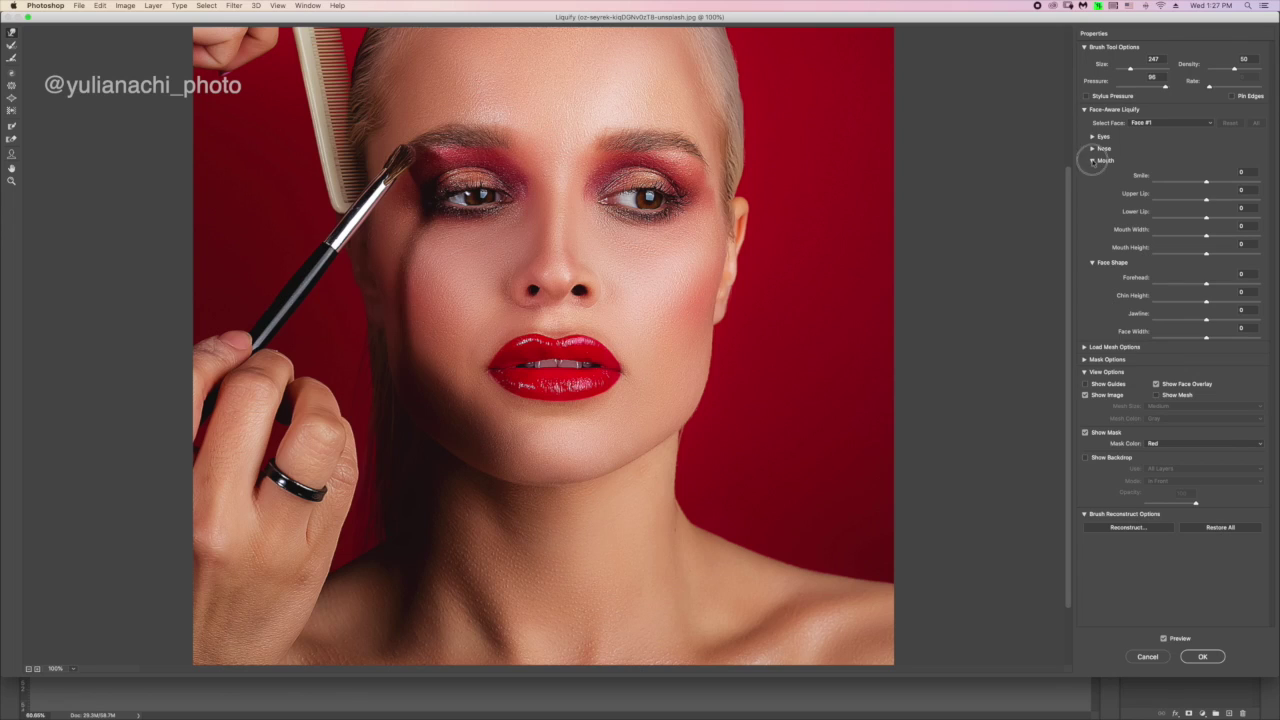
pyautogui.click(1085, 110)
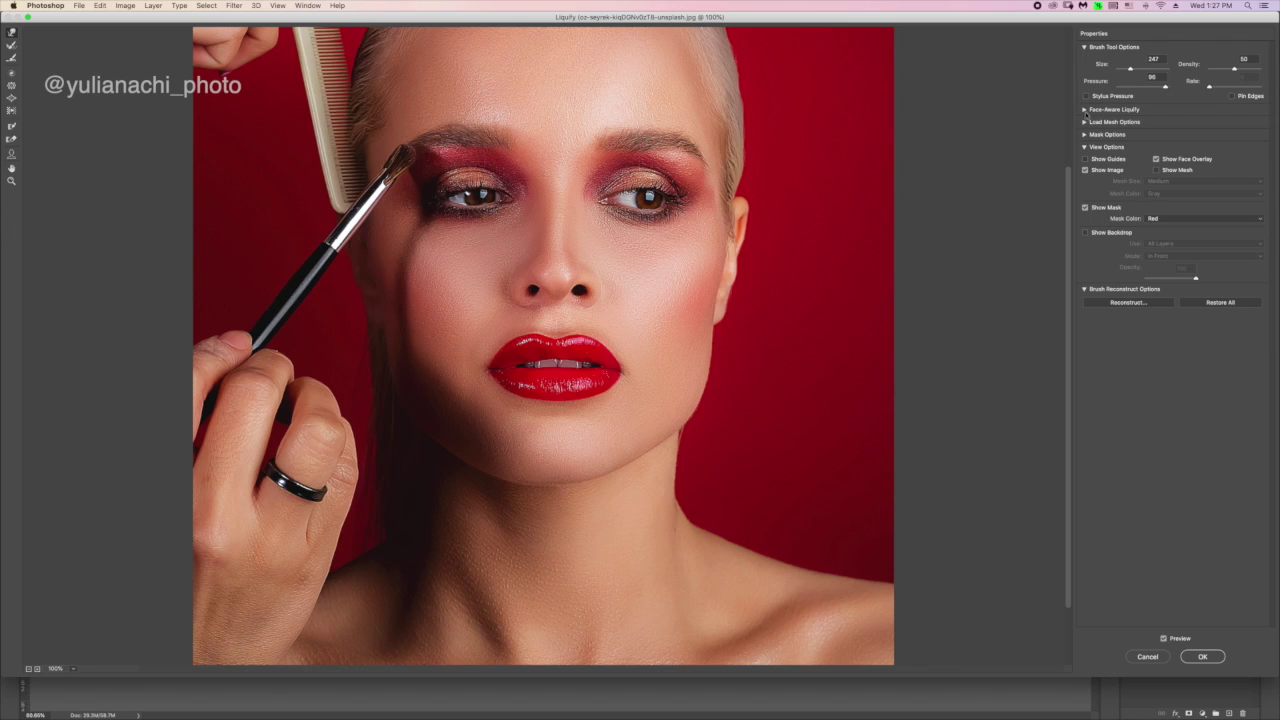
pyautogui.click(1088, 111)
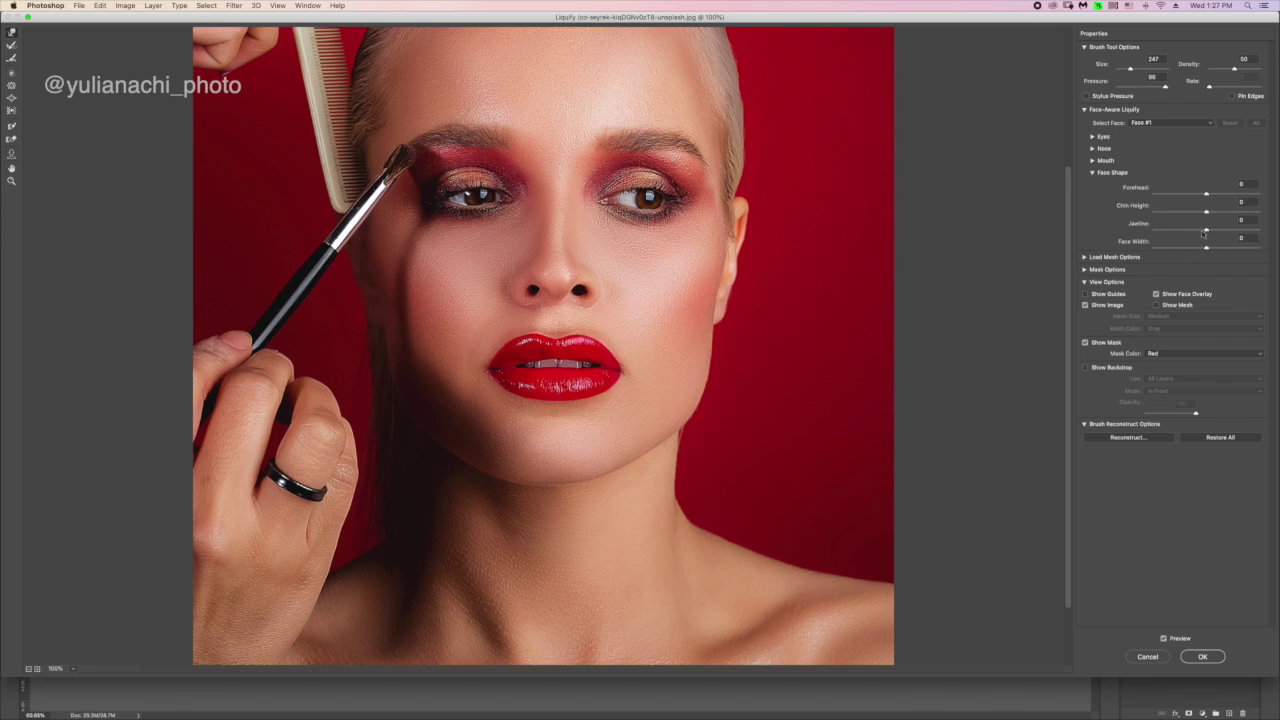
pyautogui.click(1093, 172)
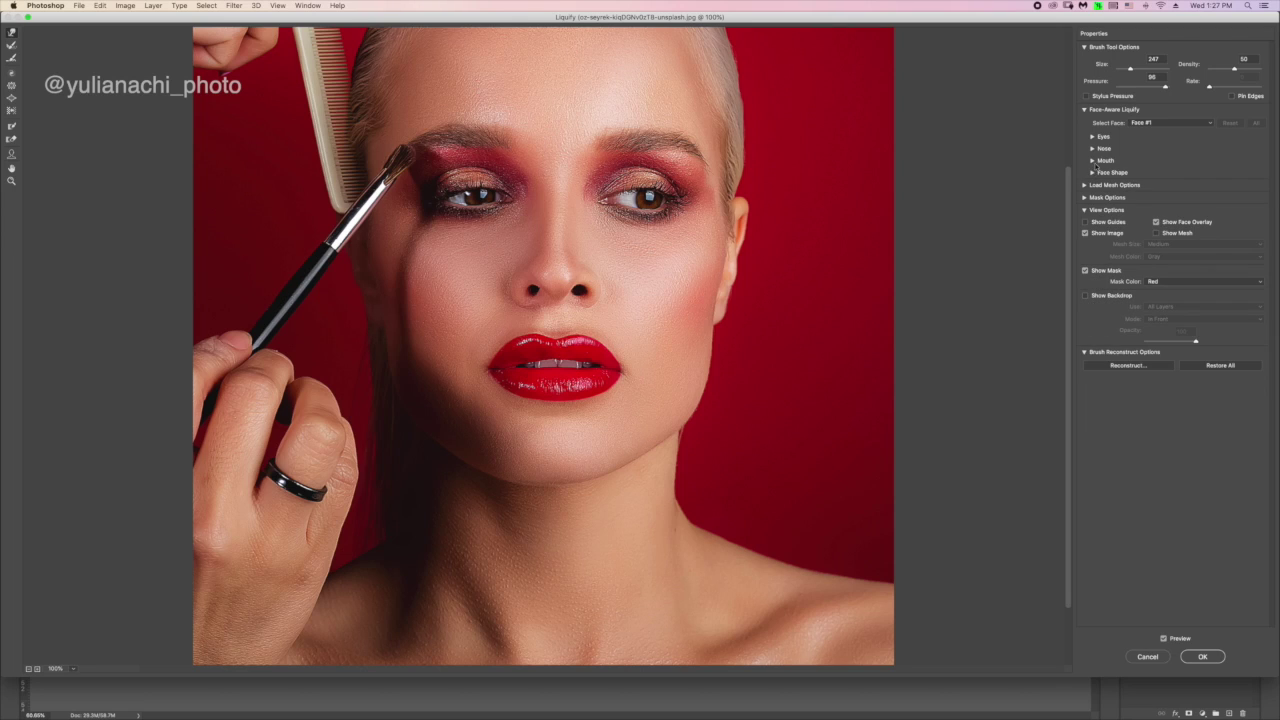
pyautogui.click(1093, 160)
pyautogui.moveTo(1207, 181); pyautogui.dragTo(1215, 180)
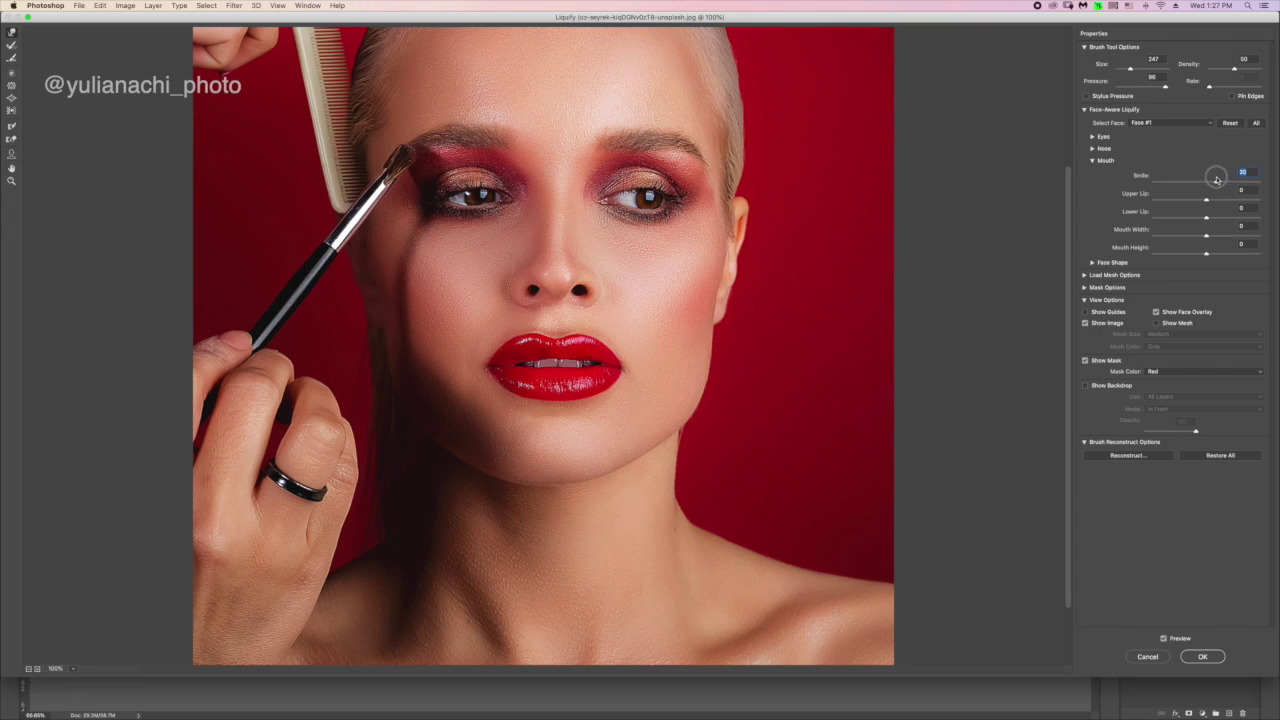
pyautogui.write('0')
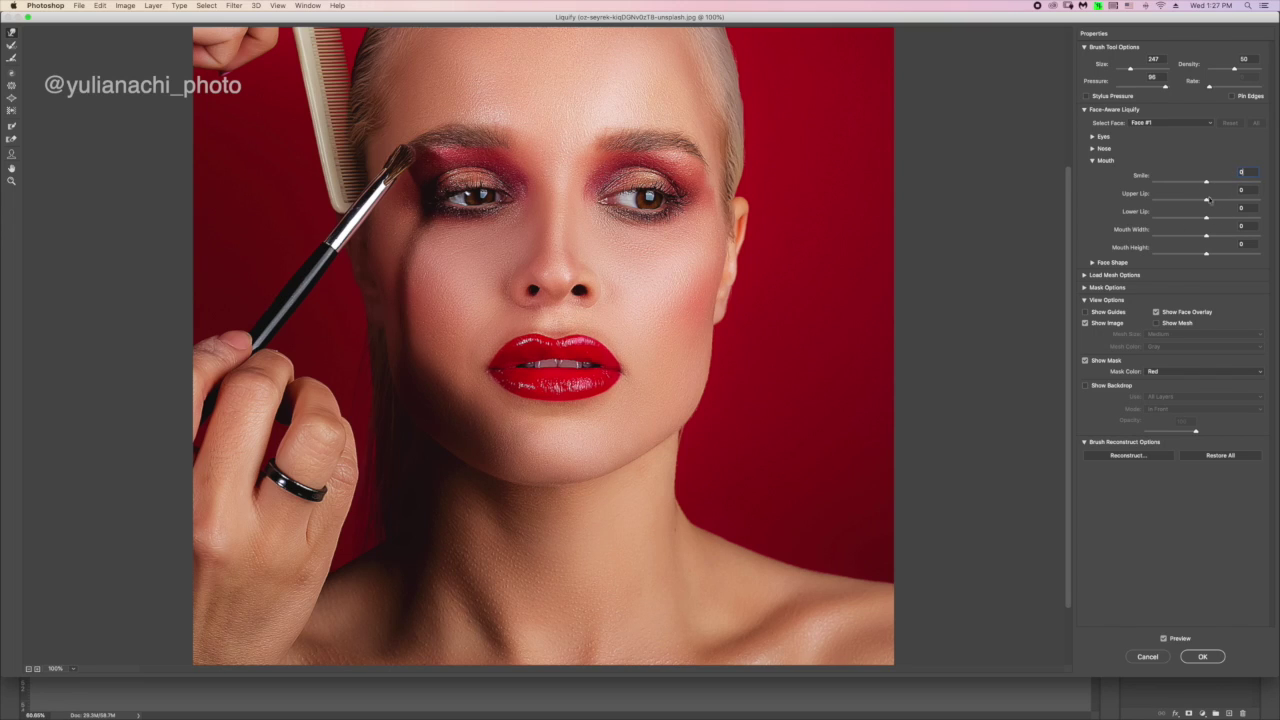
# Step: Increase Upper Lip, set Lower Lip to -32, fine-tune the mouth's width and height, and apply Liquify after a backdrop comparison
pyautogui.moveTo(1207, 200); pyautogui.dragTo(1208, 253)
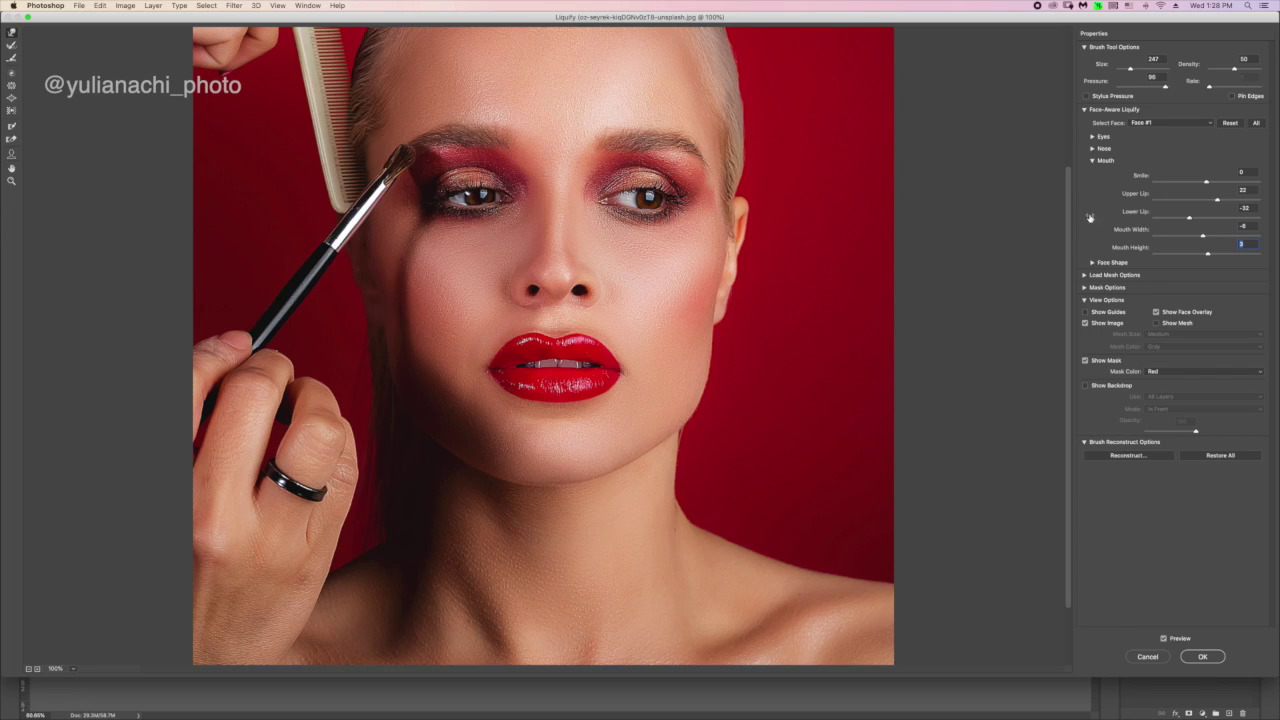
pyautogui.click(1085, 386)
pyautogui.click(1085, 386)
pyautogui.click(1085, 110)
pyautogui.click(1200, 655)
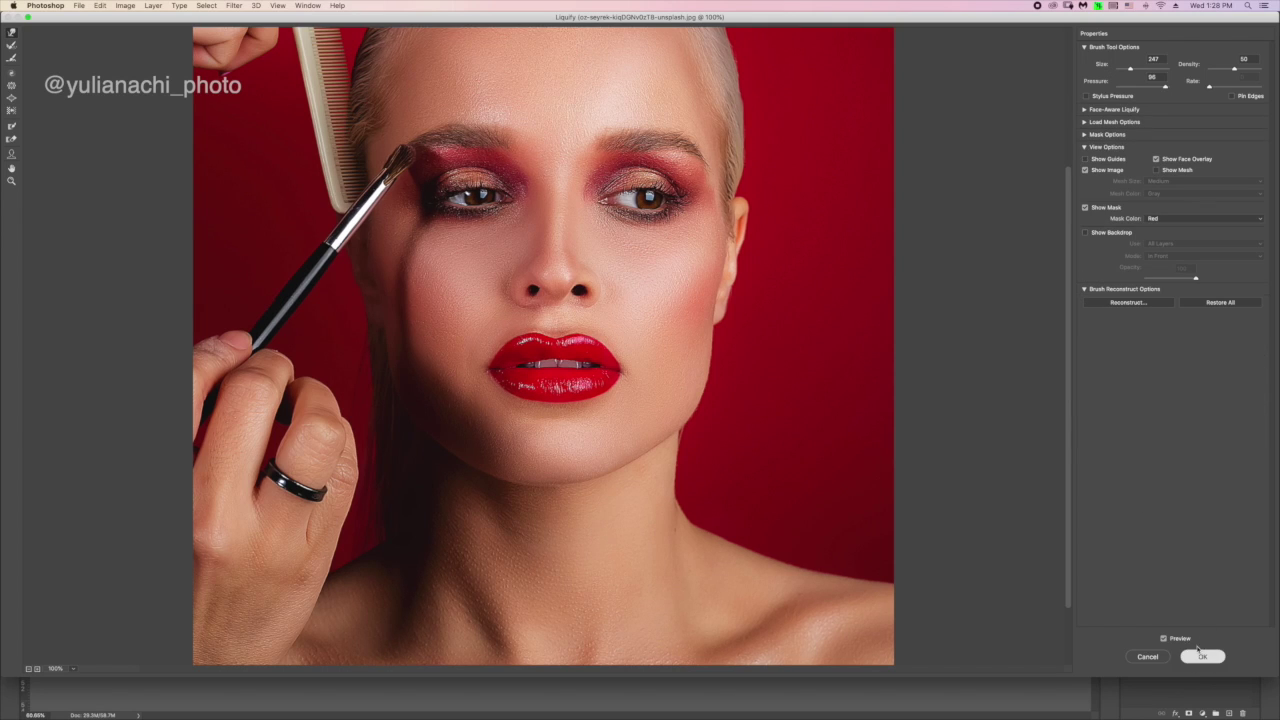